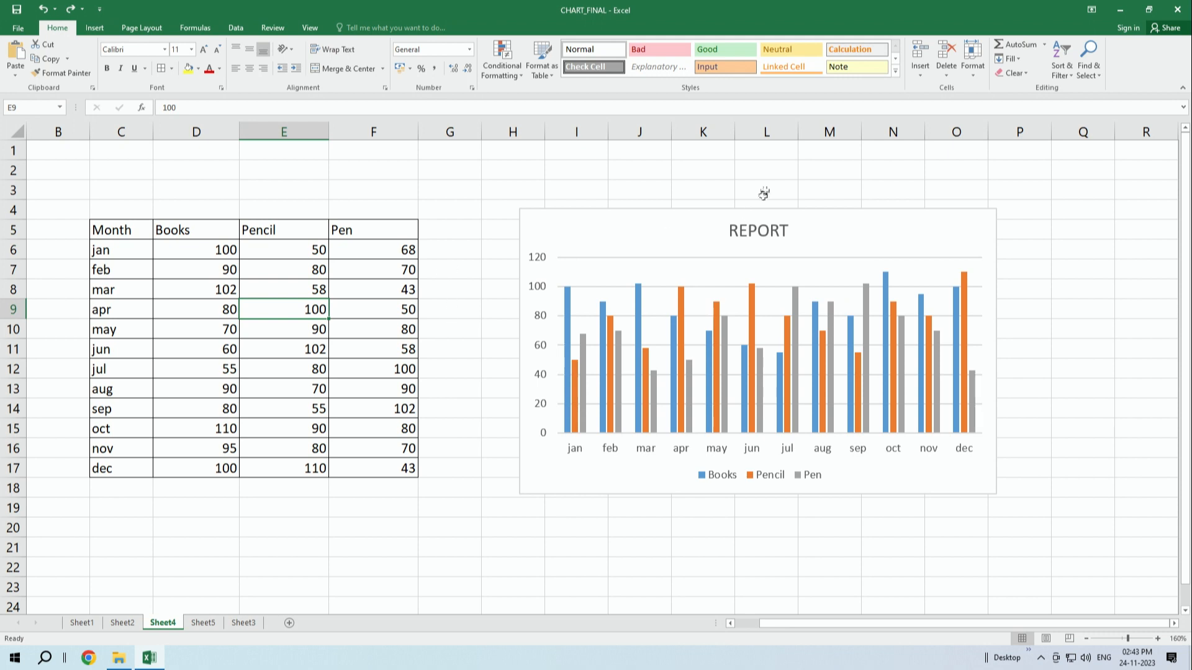
# Step: Examine the monthly table on Sheet4 with its Month, Books, Pencil and Pen columns beside the REPORT chart
pyautogui.click(357, 505)
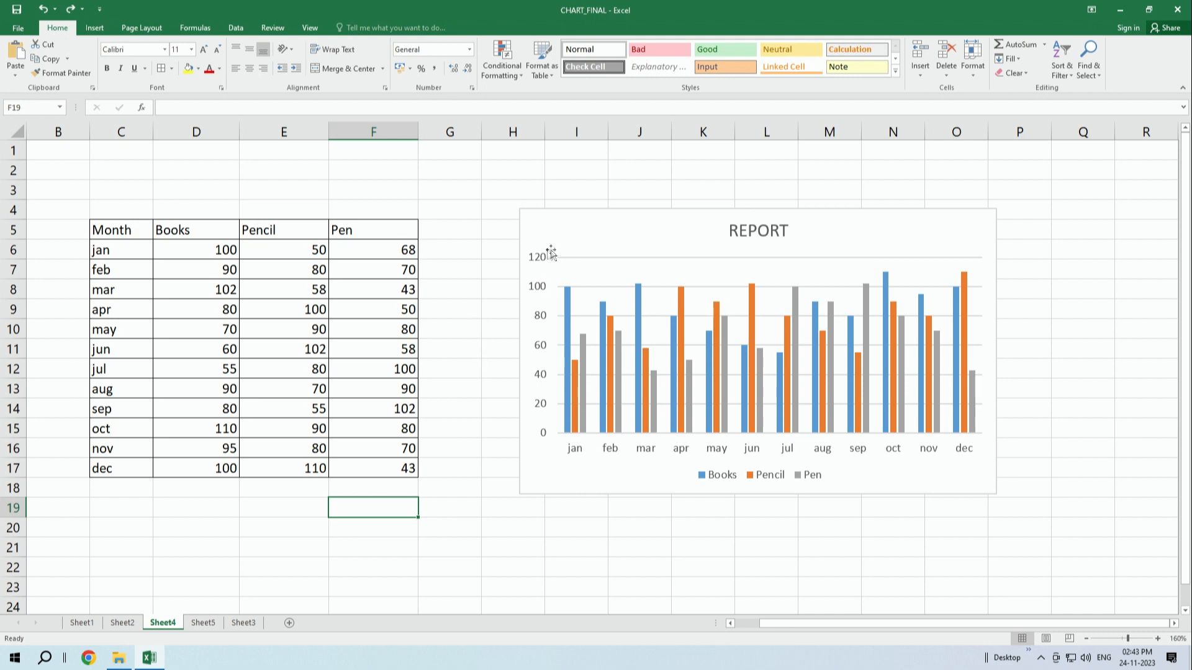
pyautogui.click(467, 332)
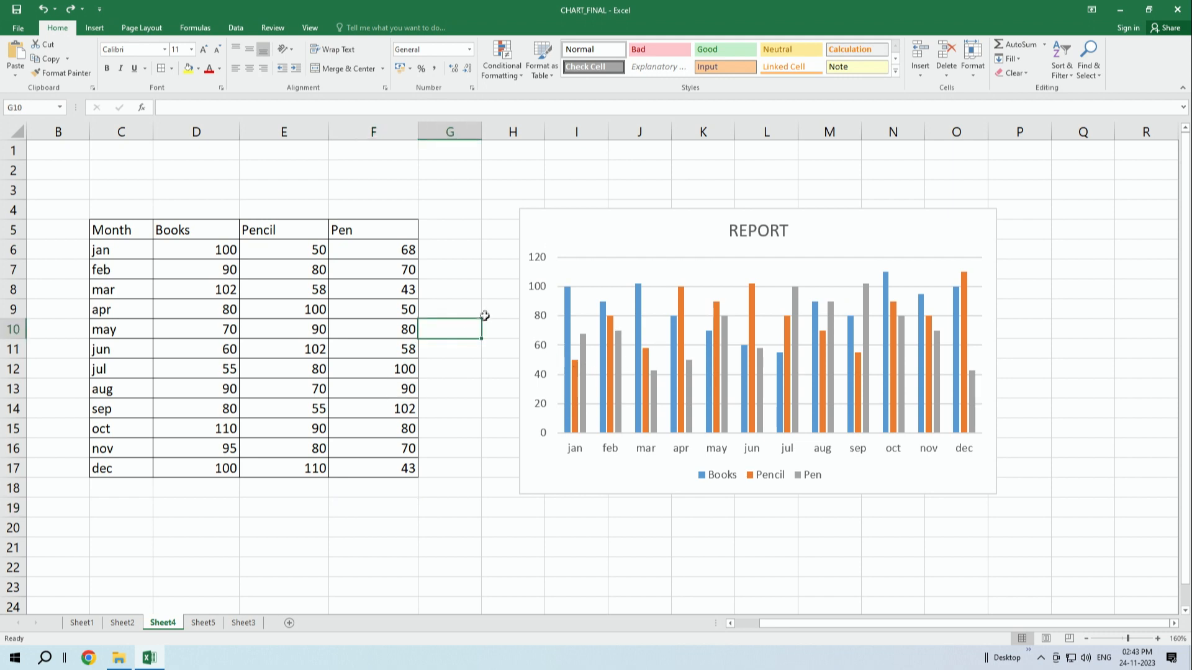
pyautogui.moveTo(115, 234); pyautogui.dragTo(392, 480)
pyautogui.click(146, 230)
pyautogui.click(169, 229)
pyautogui.click(321, 234)
pyautogui.click(336, 233)
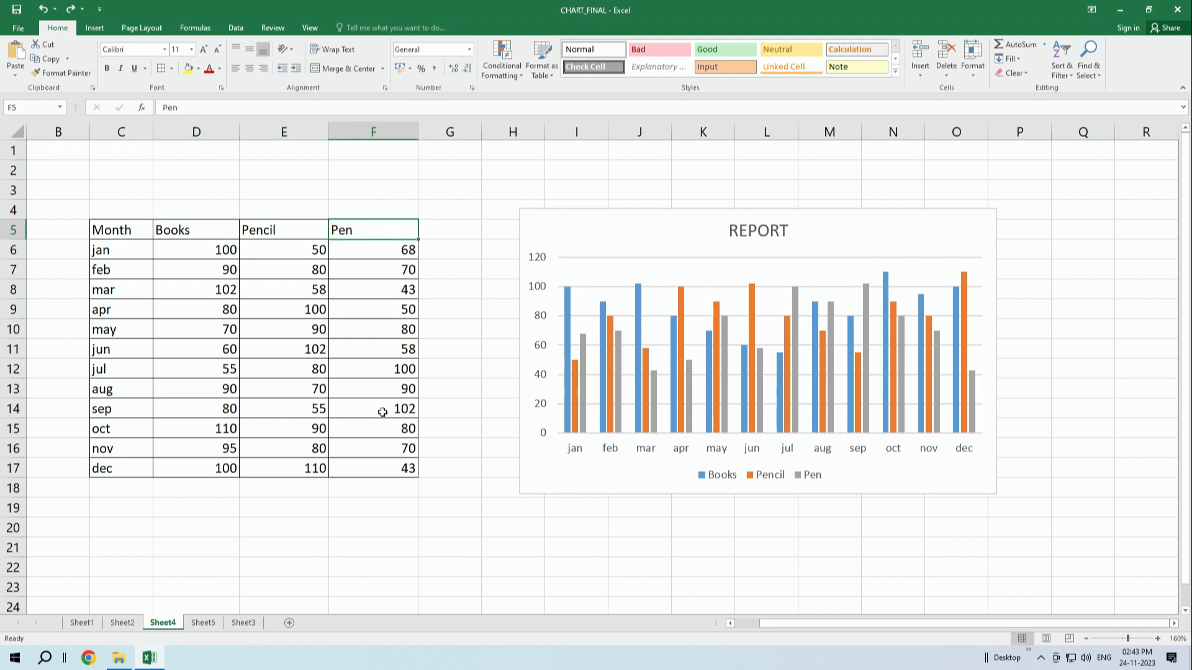
# Step: Switch to Sheet5, which has the extra PAGE column, and change its chart title to REPORT
pyautogui.click(203, 623)
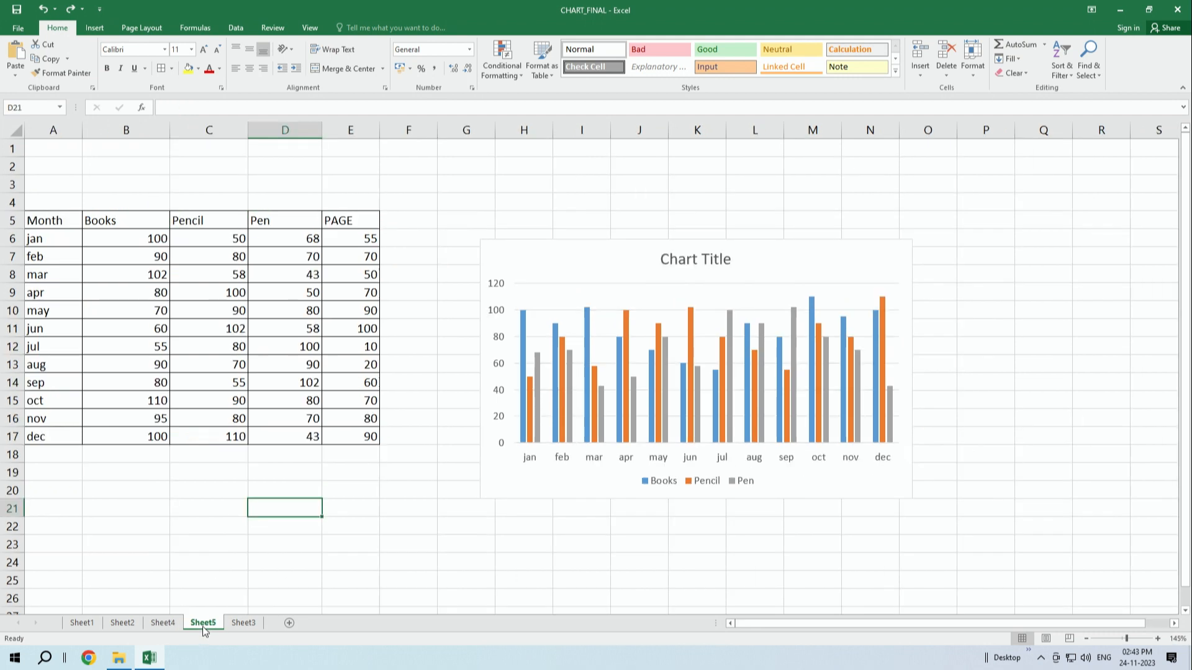
pyautogui.click(352, 221)
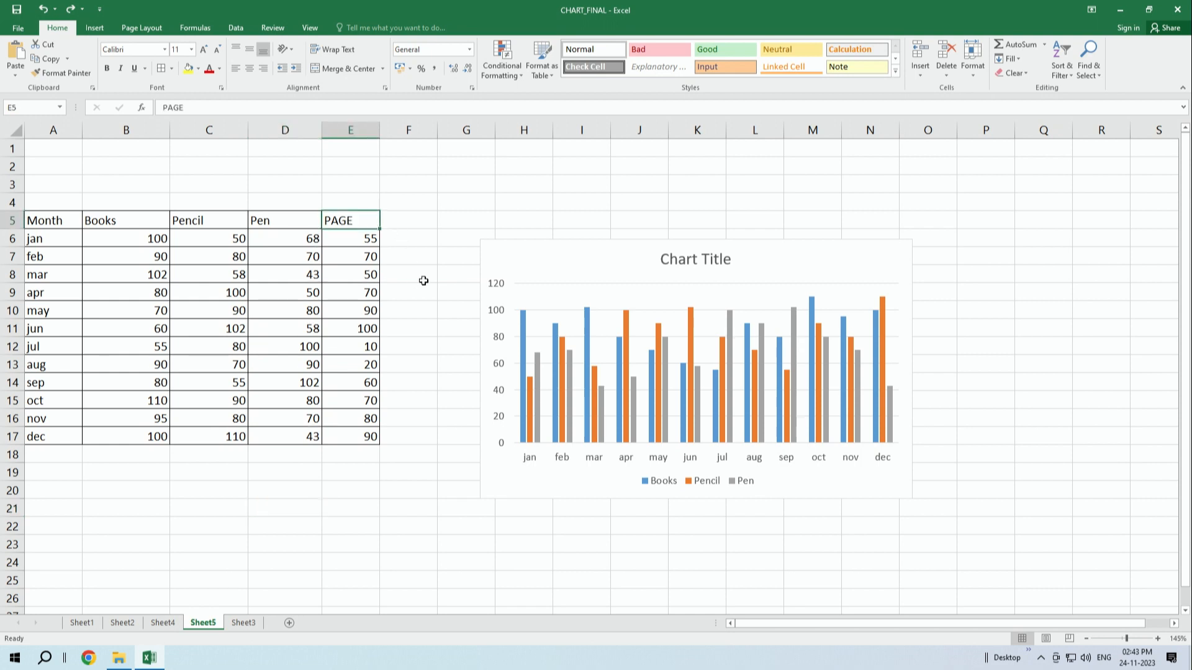
pyautogui.click(360, 238)
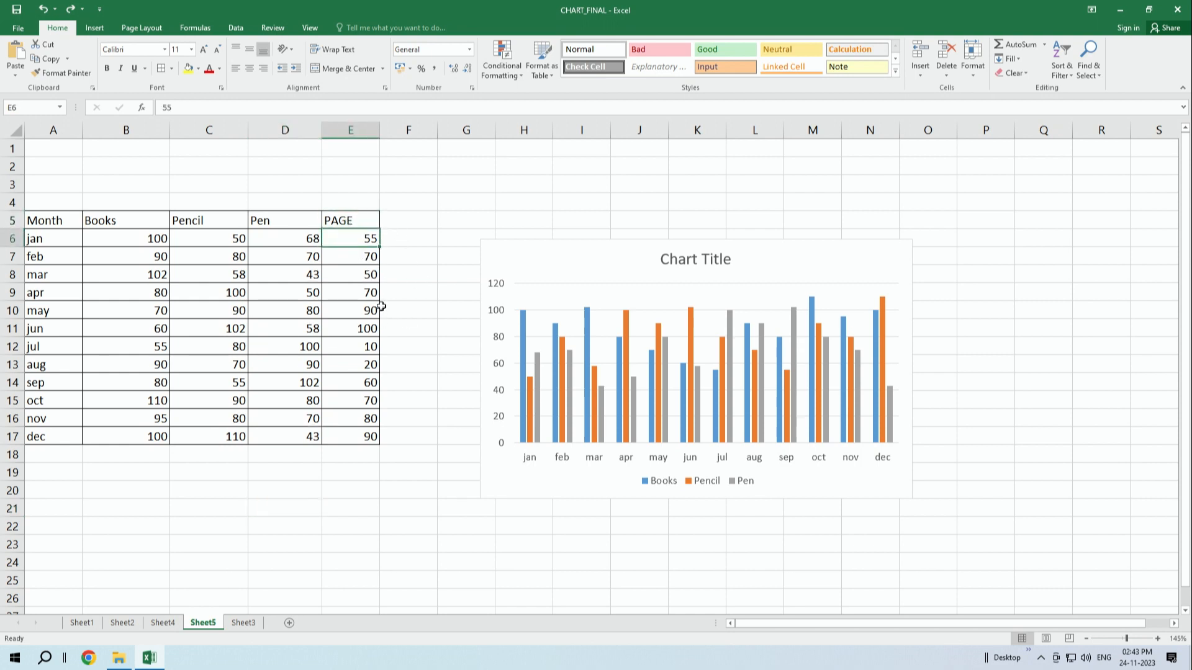
pyautogui.click(532, 258)
pyautogui.click(667, 259)
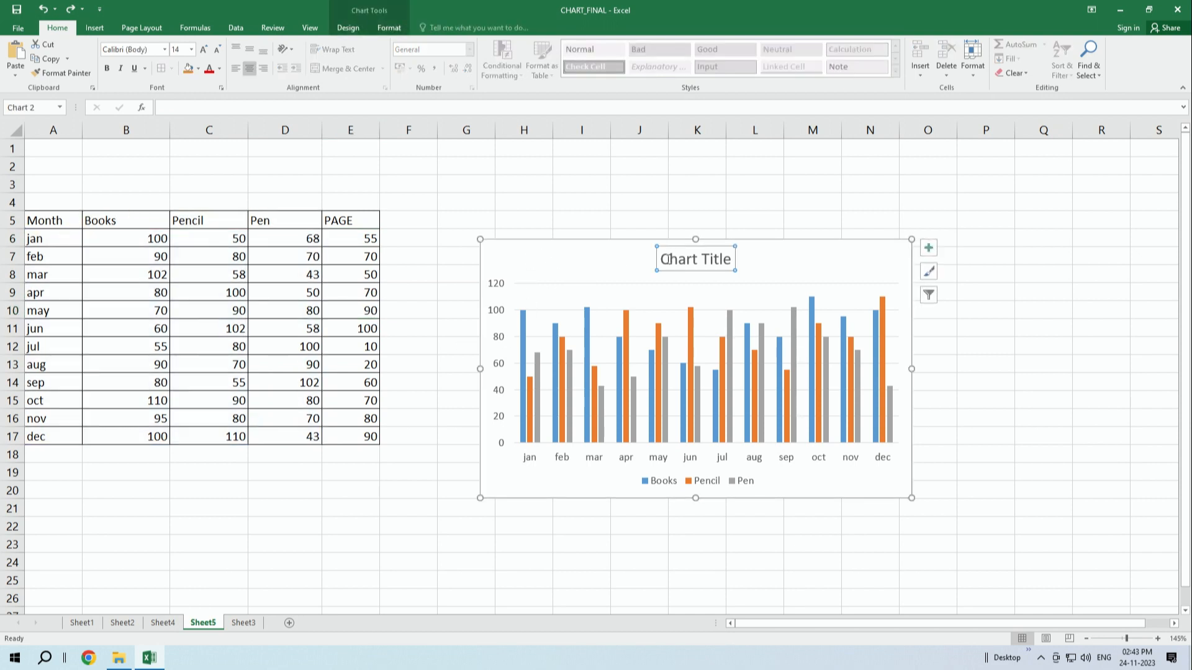
pyautogui.moveTo(662, 261); pyautogui.dragTo(725, 267)
pyautogui.write('REPORT')
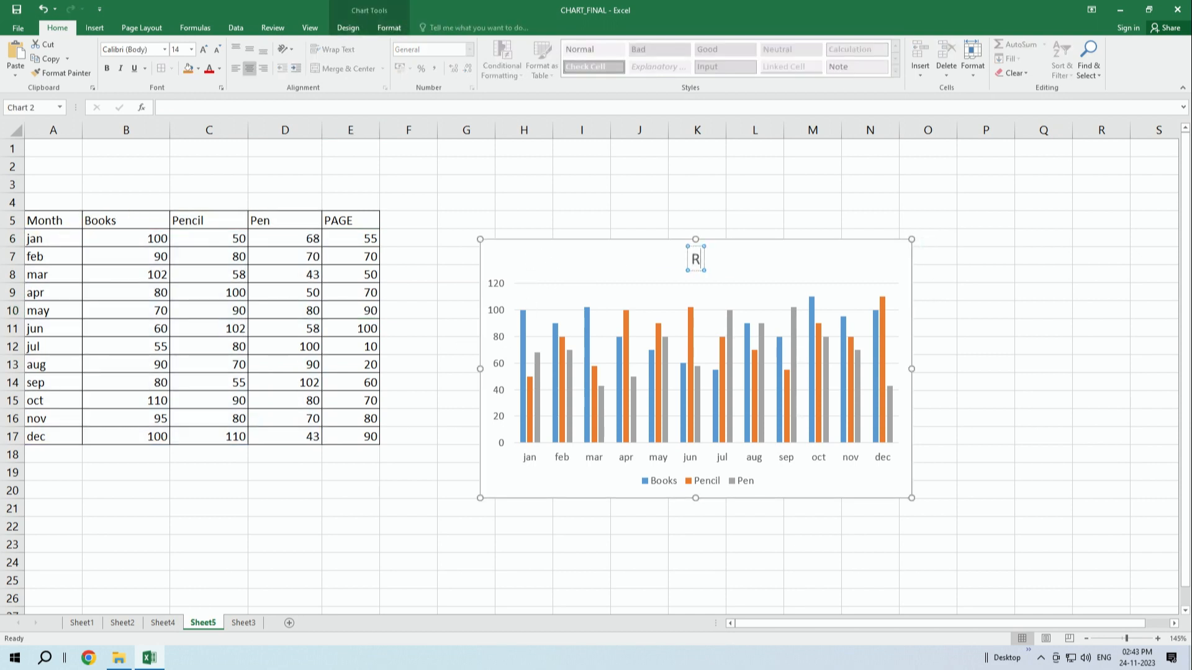
pyautogui.click(830, 272)
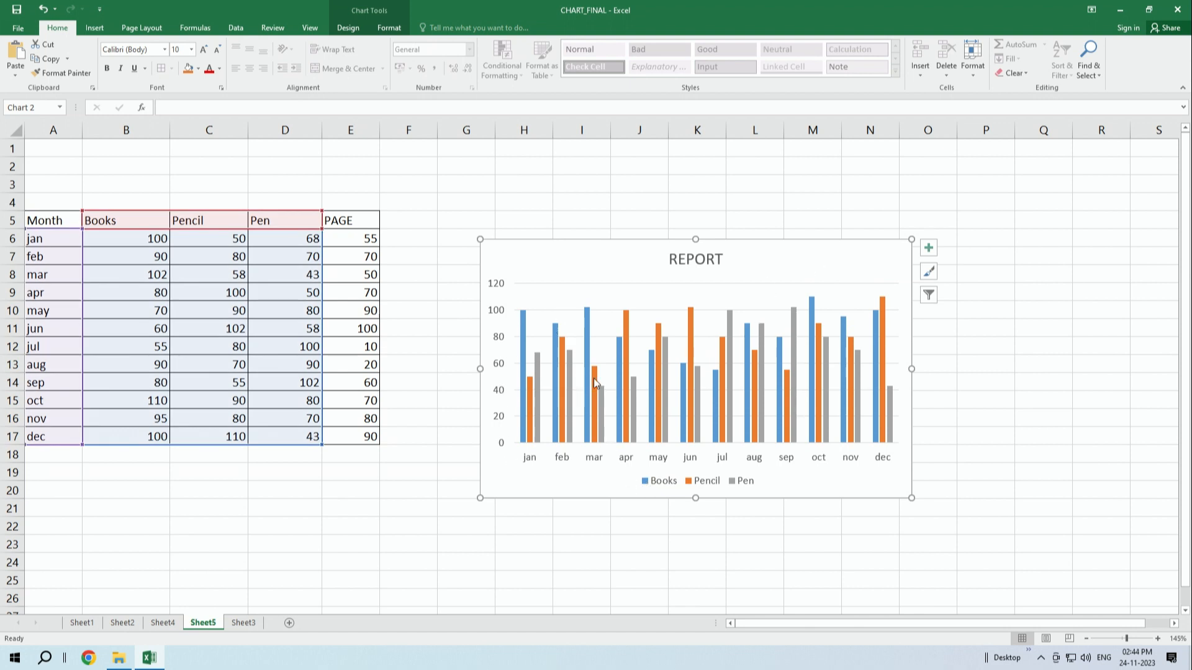
# Step: Compare the chart's month labels and bars with the Books, Pencil, Pen and PAGE columns of the table
pyautogui.click(532, 461)
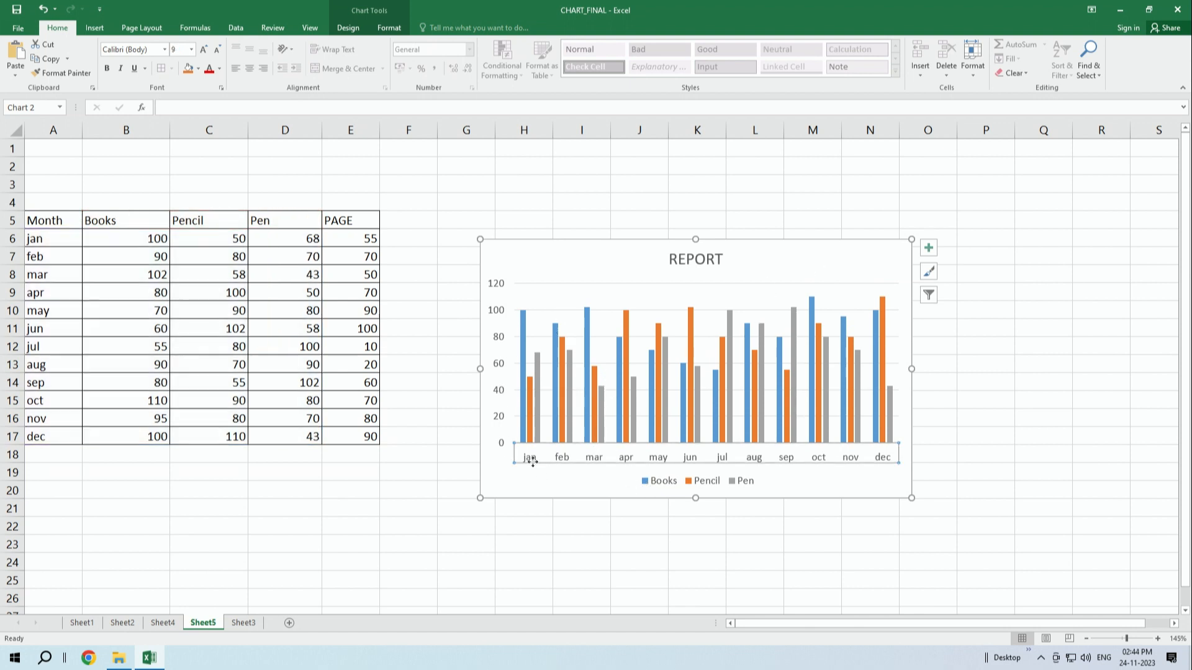
pyautogui.click(38, 239)
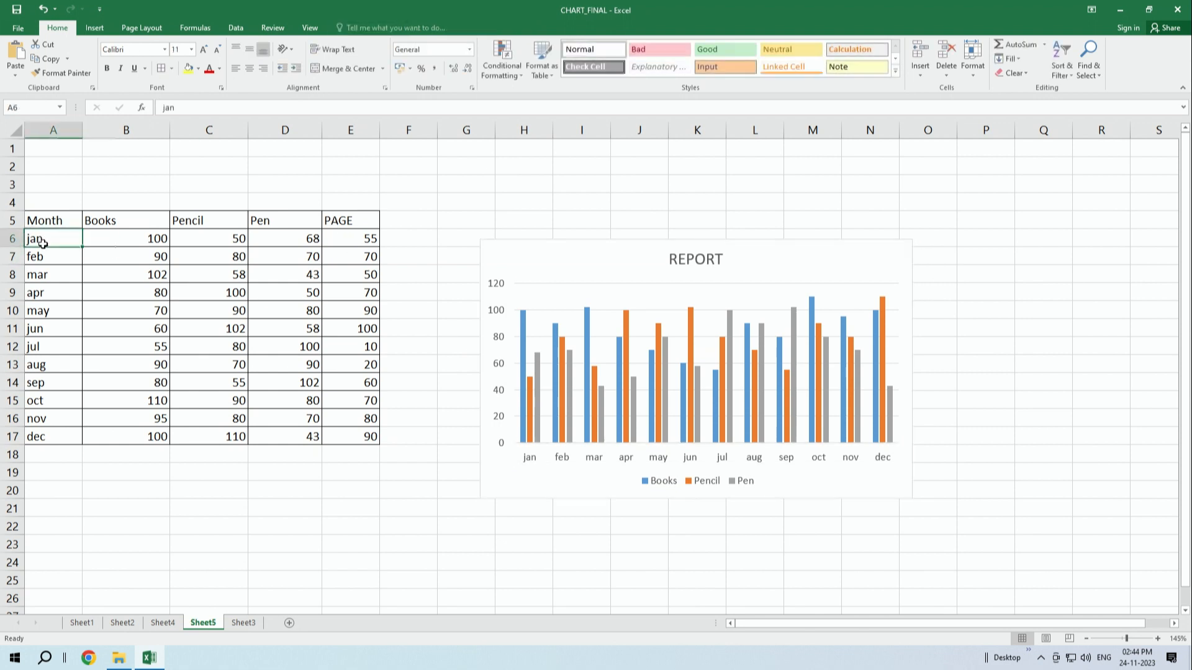
pyautogui.click(141, 225)
pyautogui.click(140, 244)
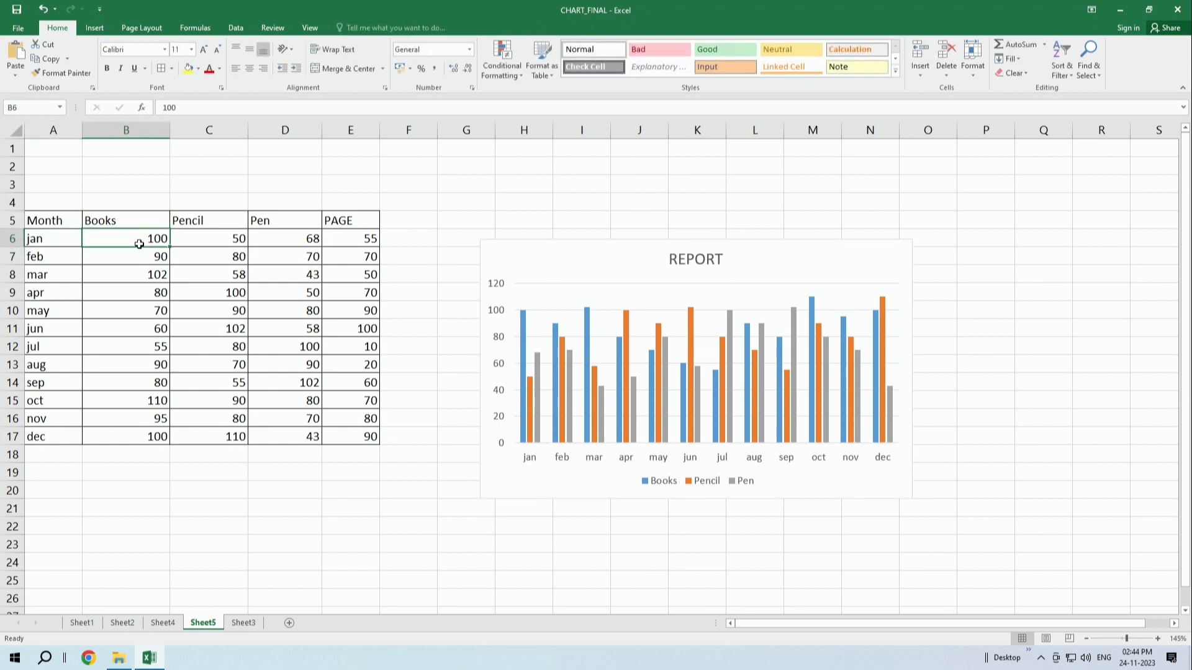
pyautogui.click(529, 459)
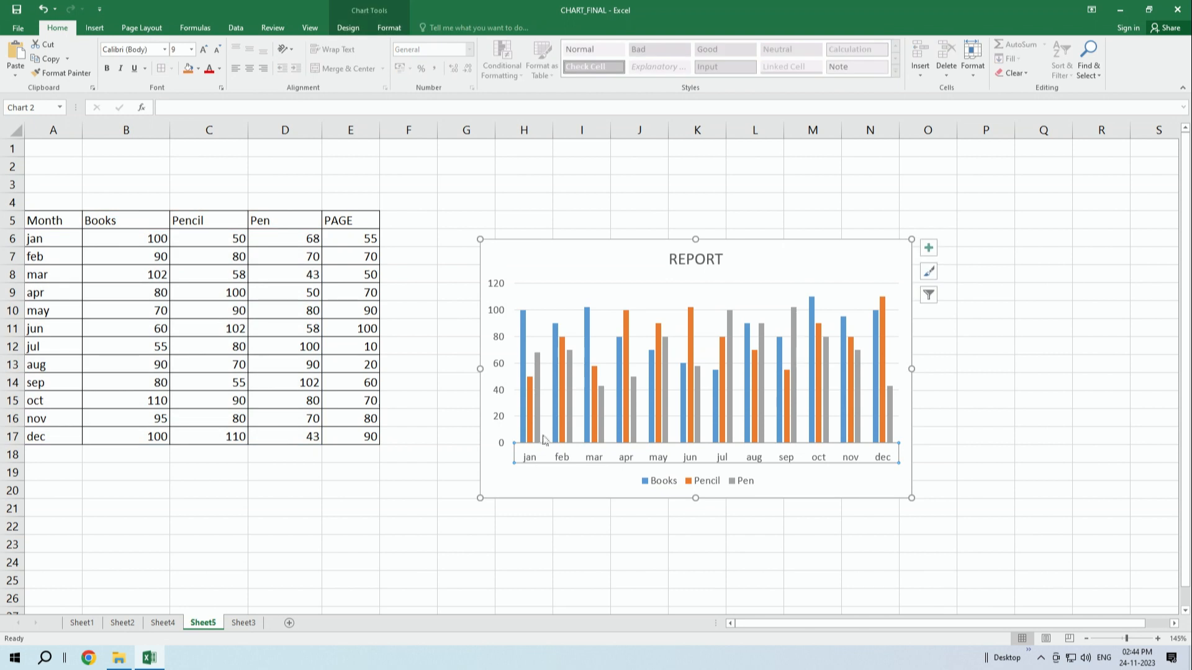
pyautogui.click(157, 243)
pyautogui.click(187, 221)
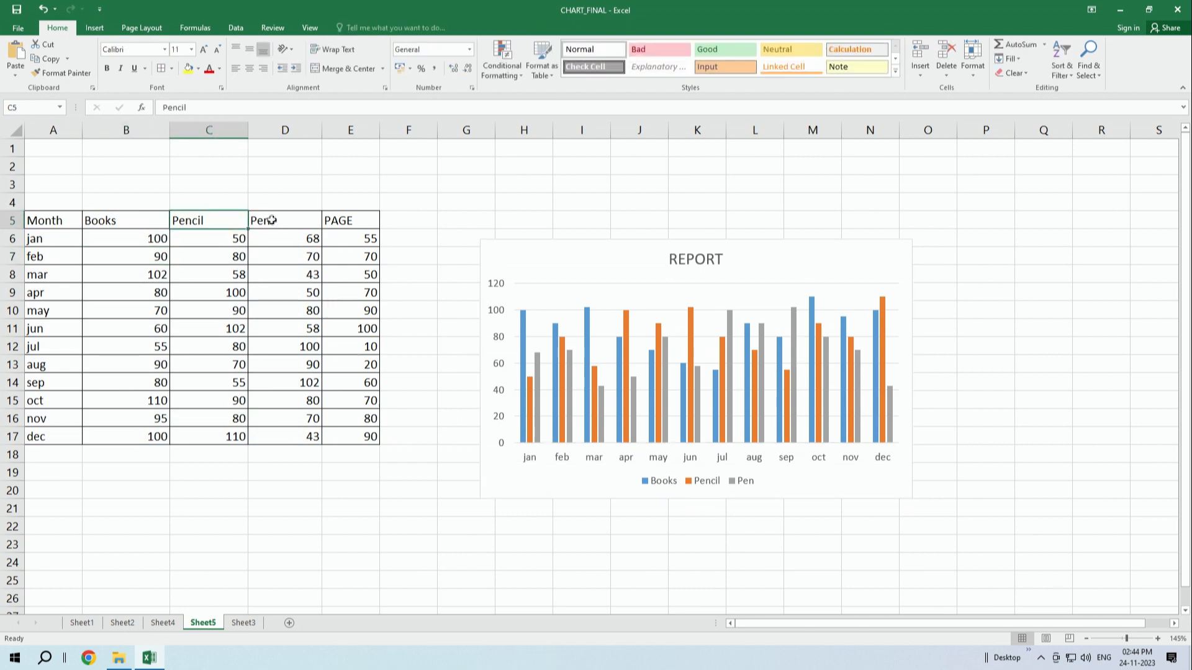
pyautogui.click(690, 348)
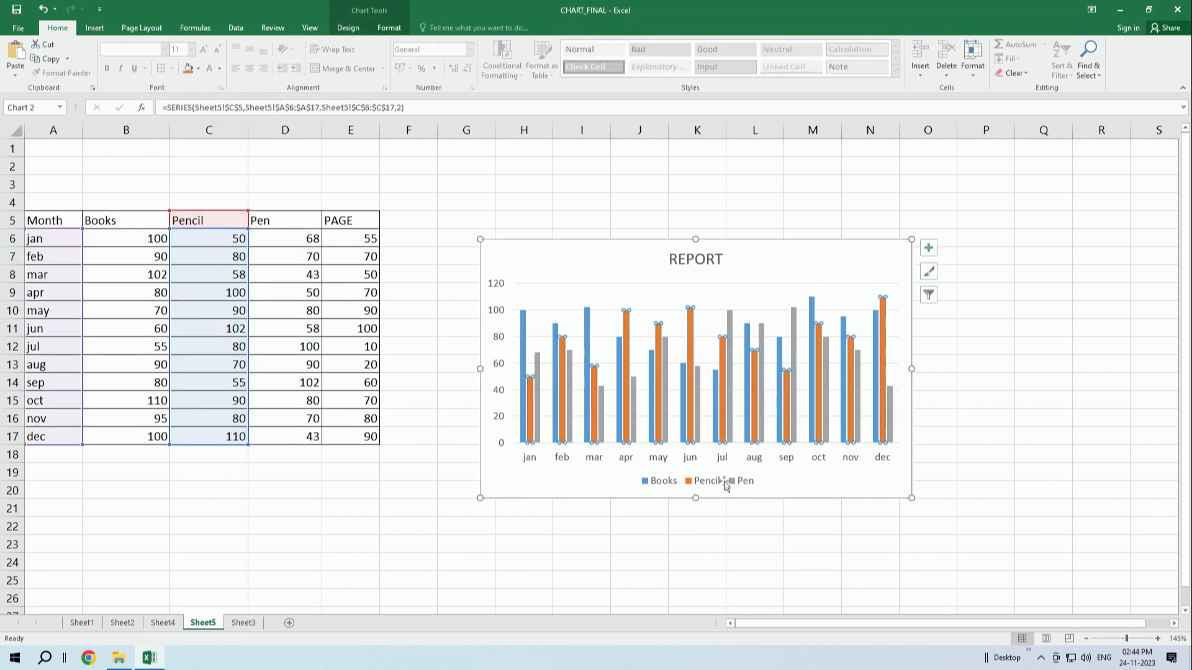
pyautogui.click(287, 221)
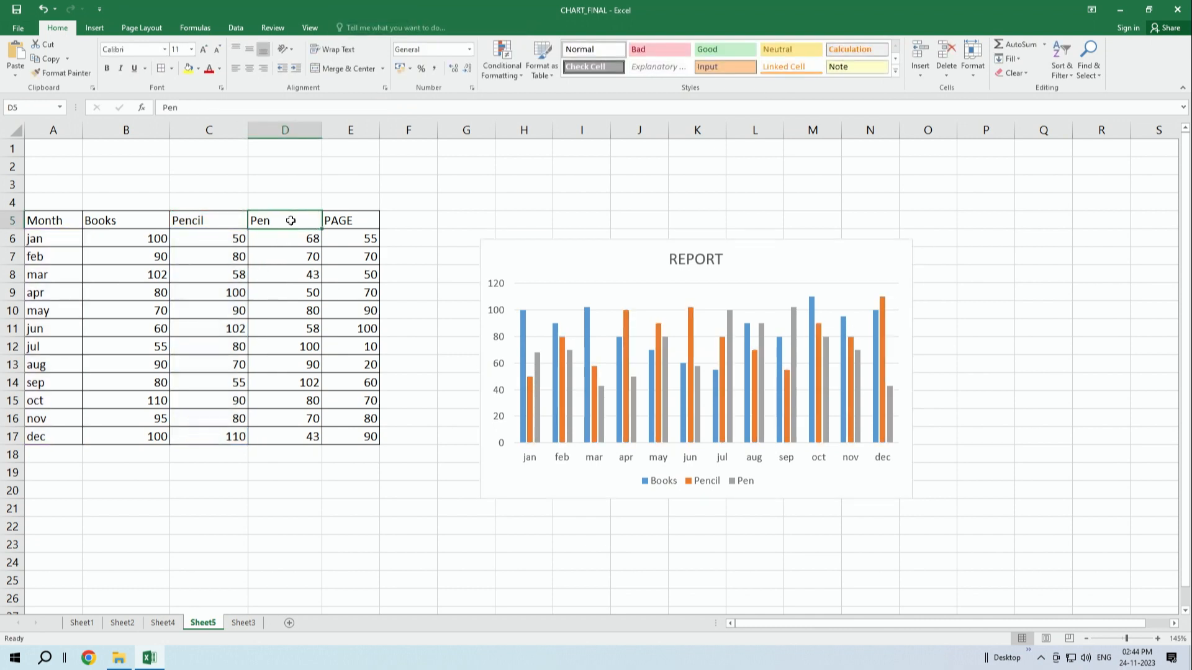
pyautogui.click(715, 382)
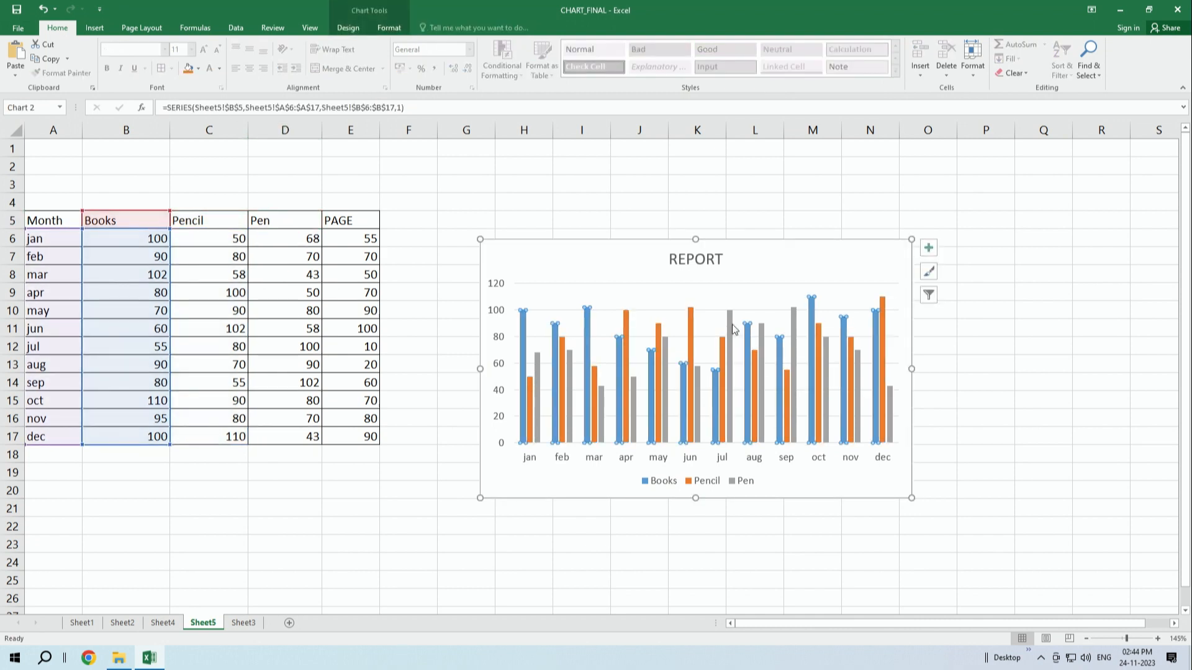
pyautogui.click(274, 221)
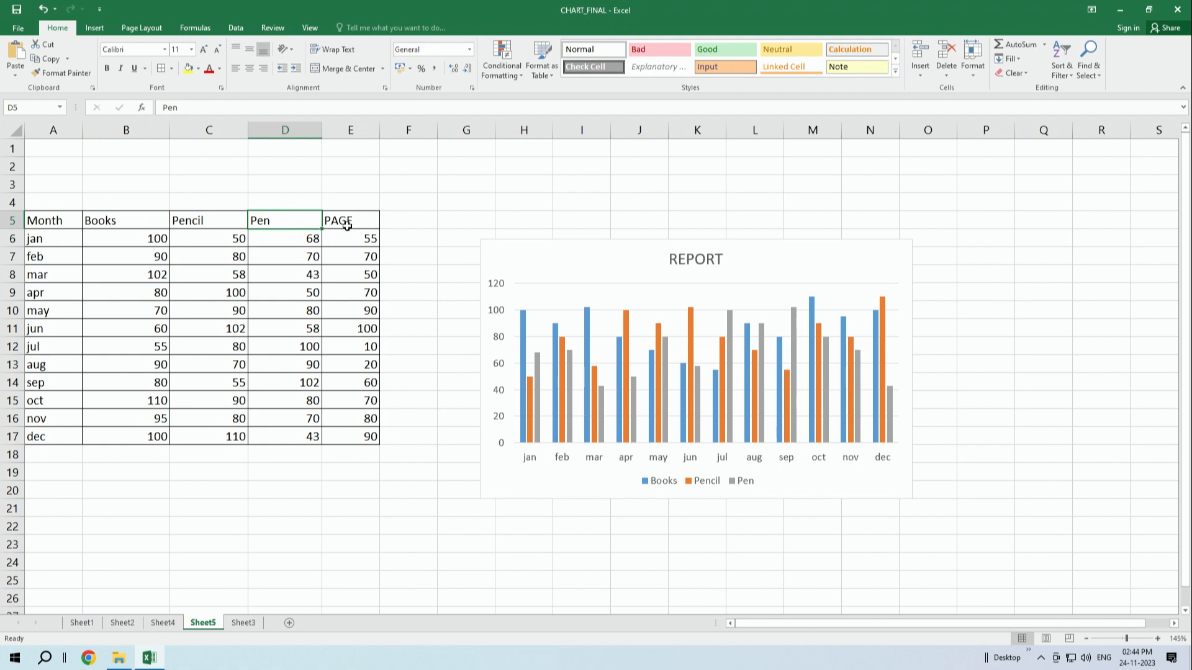
pyautogui.click(348, 226)
pyautogui.click(408, 363)
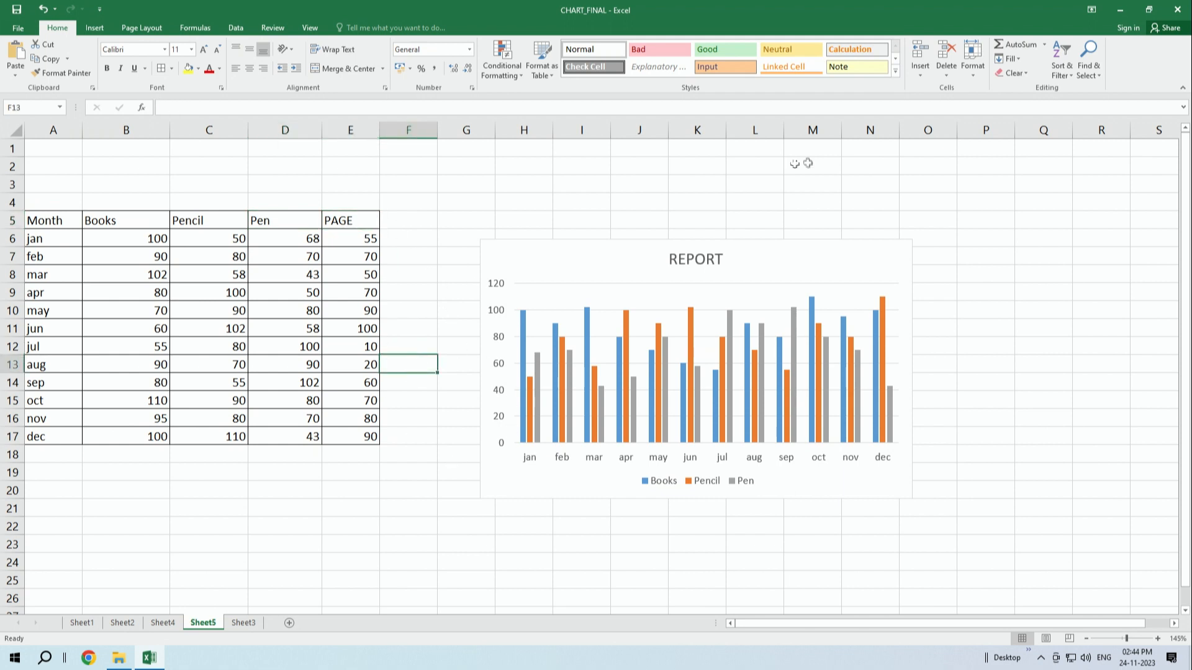
# Step: Open the data source selection for the REPORT chart and reposition the dialog
pyautogui.click(614, 268)
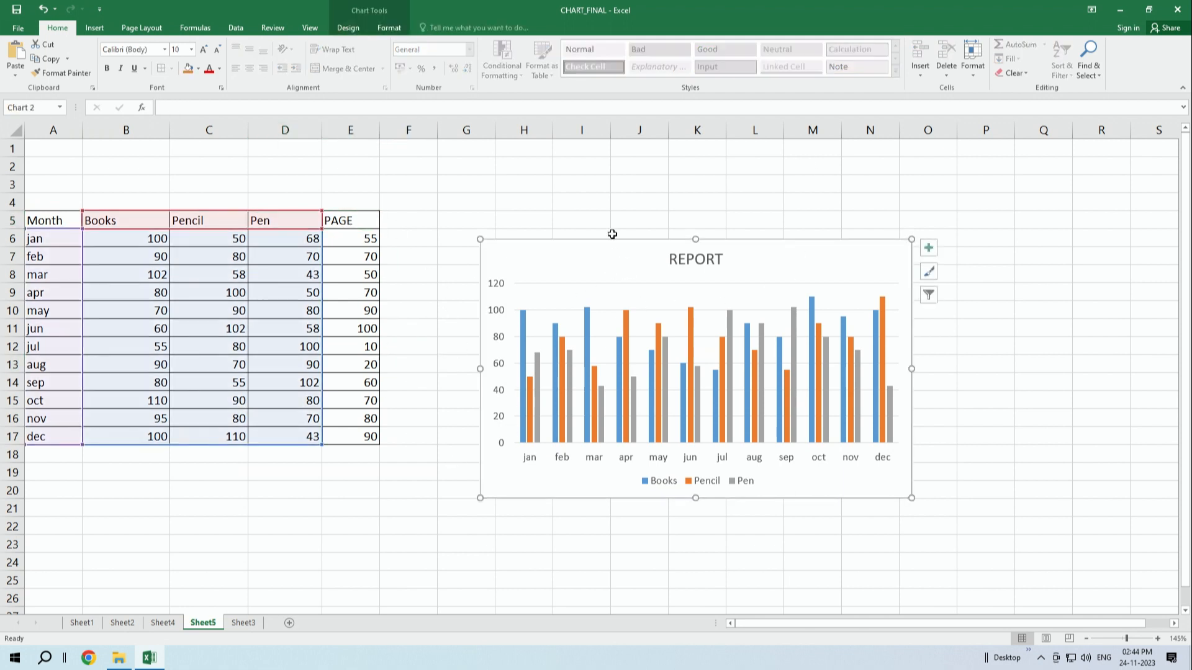
pyautogui.click(349, 30)
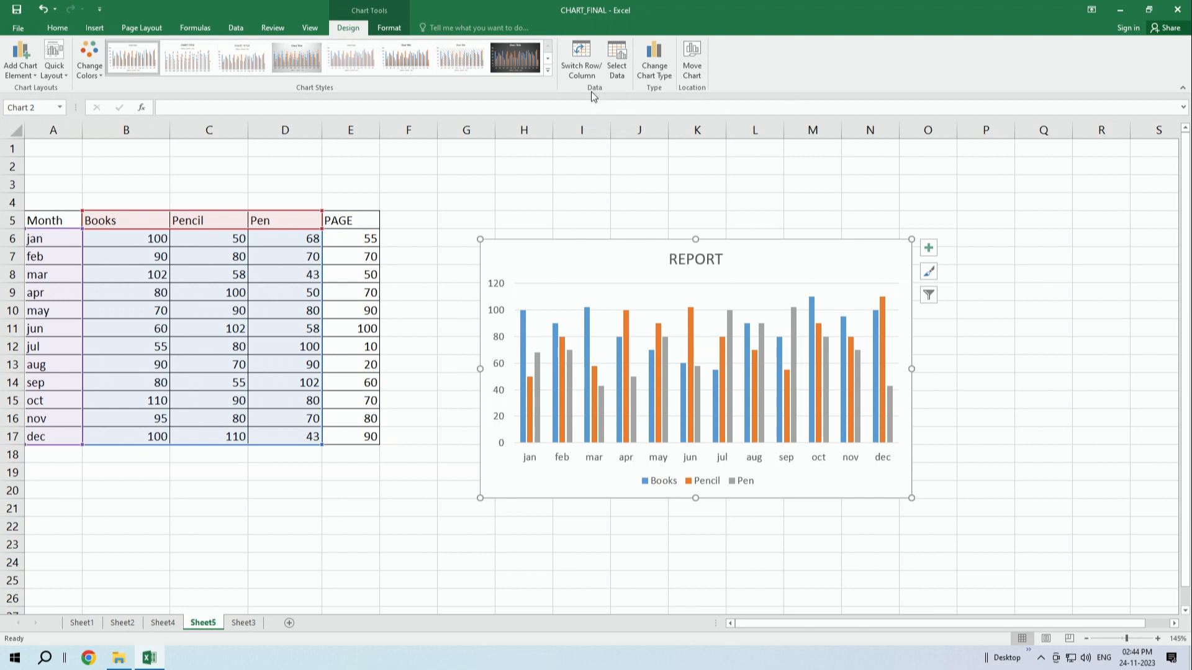
pyautogui.click(619, 71)
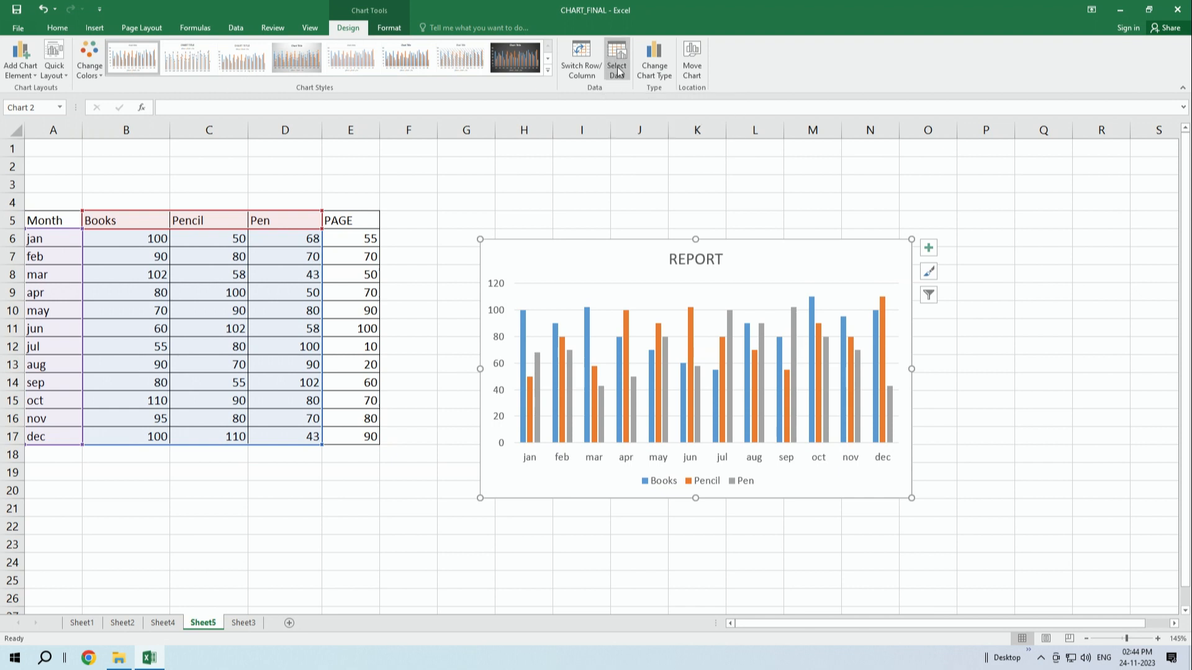
pyautogui.click(619, 70)
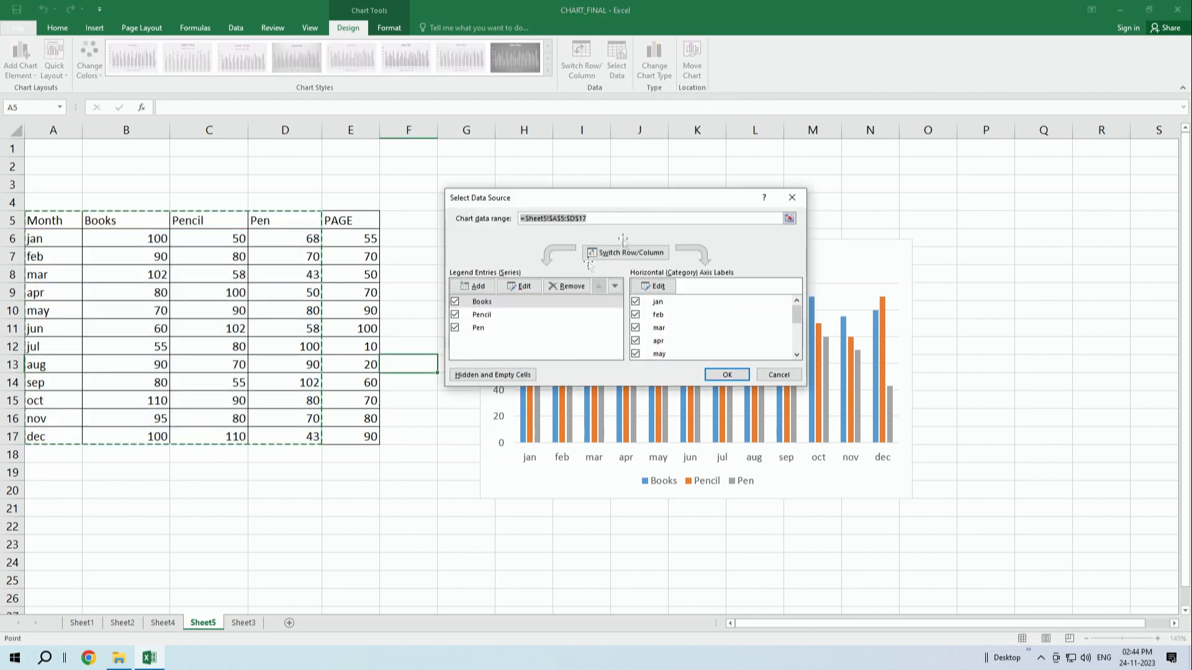
pyautogui.moveTo(622, 204); pyautogui.dragTo(654, 196)
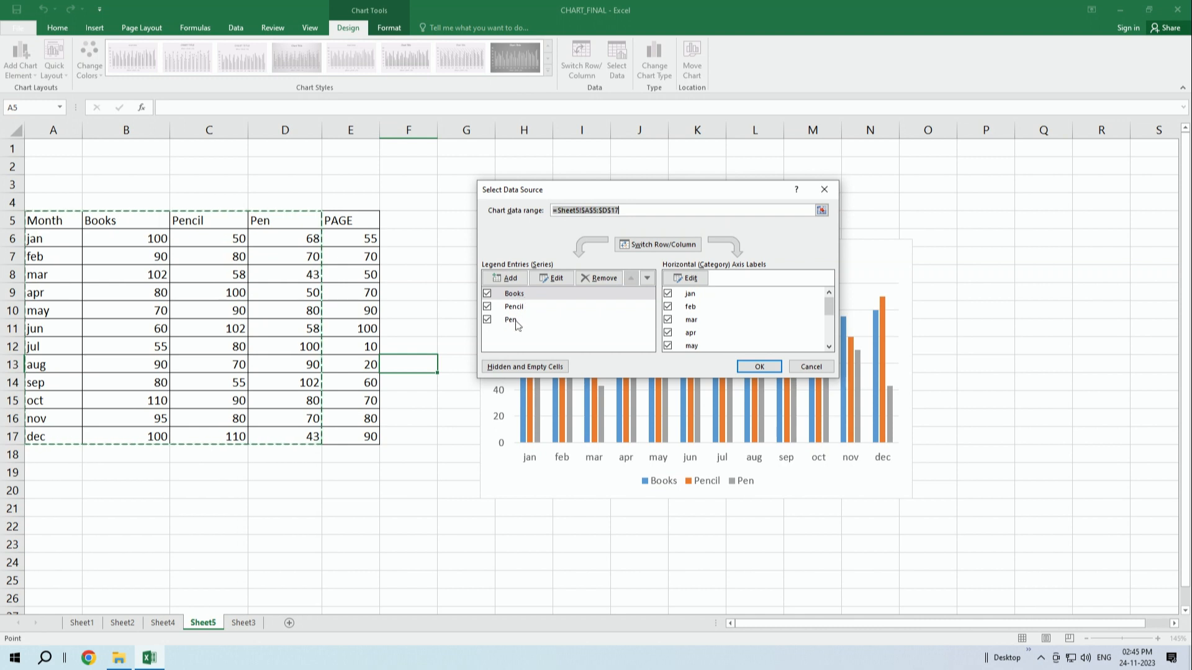
# Step: Add a chart series that takes its name from the PAGE header in cell E5, keeping the default series values
pyautogui.click(511, 279)
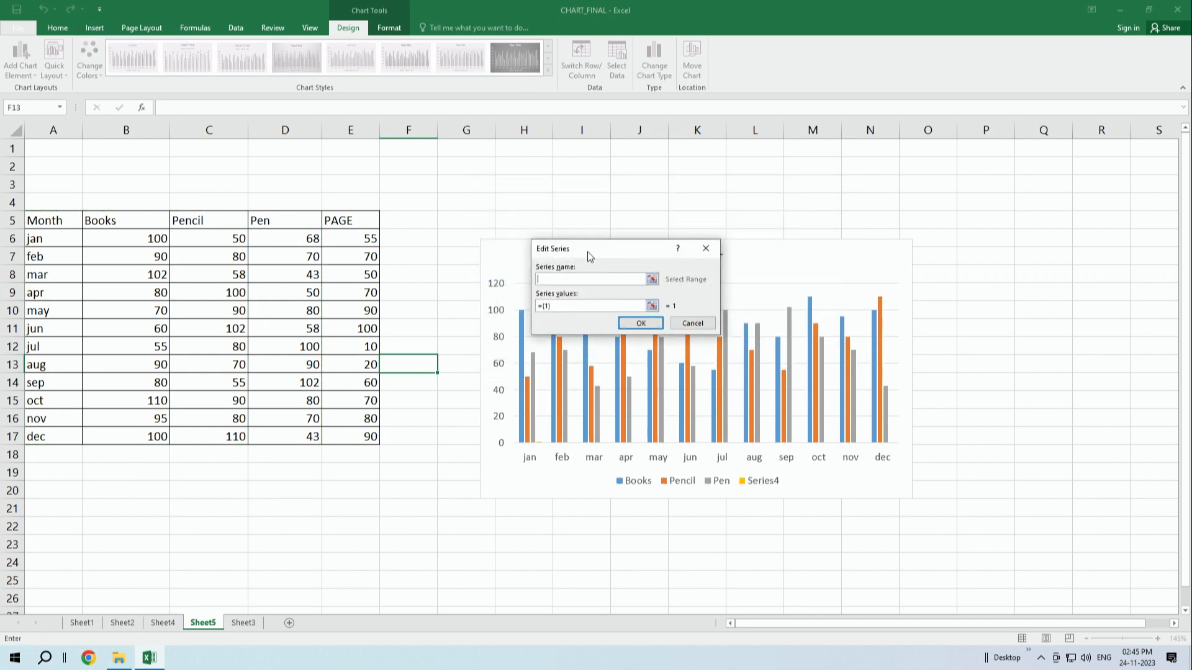
pyautogui.moveTo(588, 251); pyautogui.dragTo(634, 200)
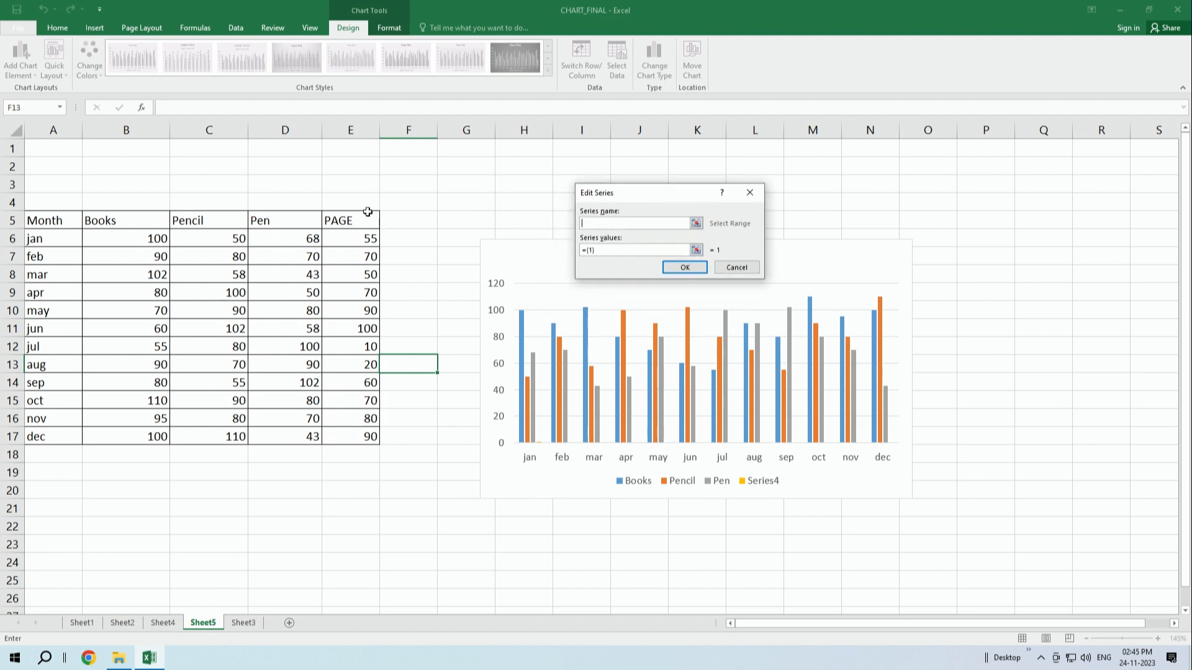
pyautogui.click(353, 218)
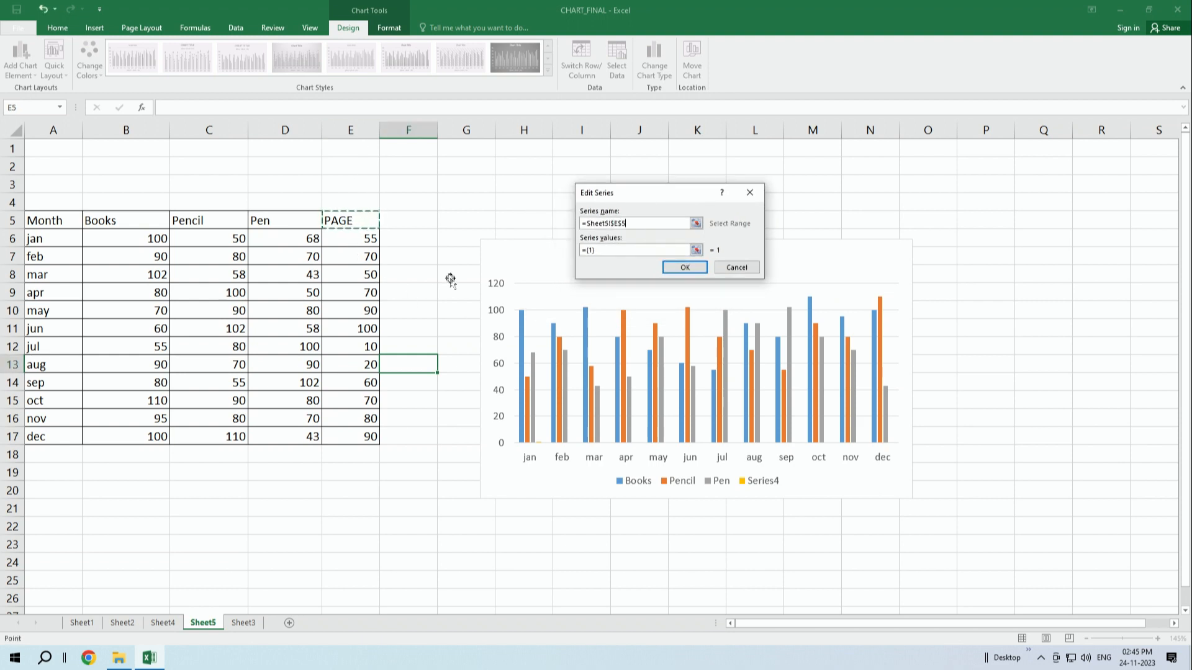
pyautogui.click(685, 268)
pyautogui.moveTo(625, 197); pyautogui.dragTo(300, 315)
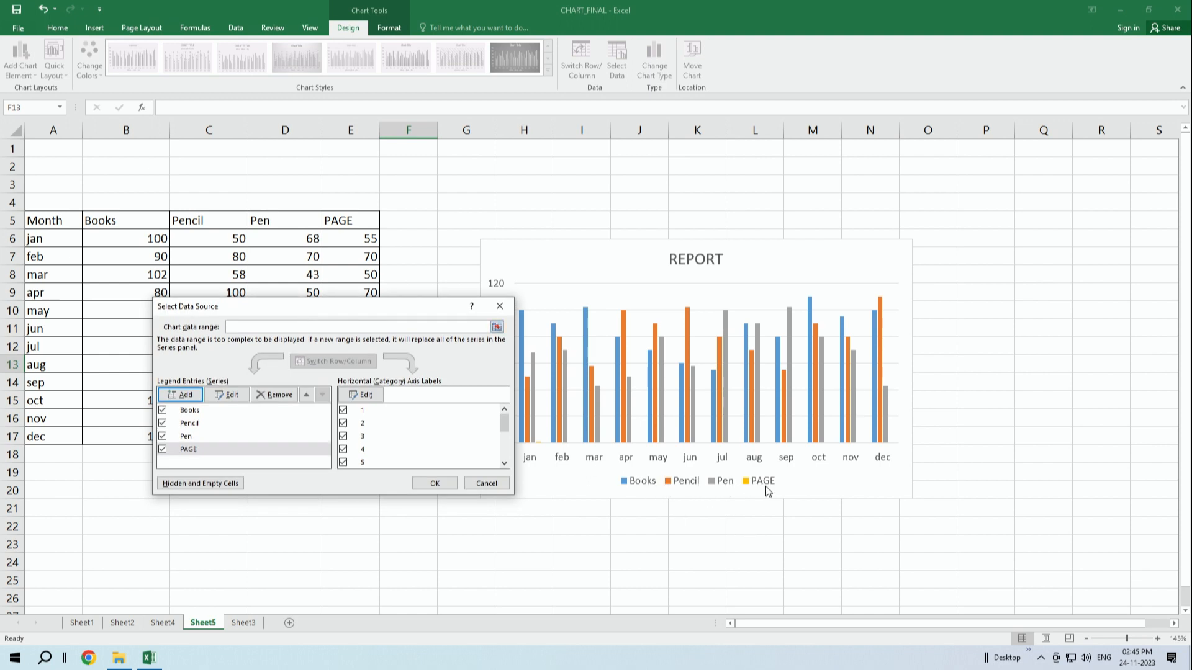
pyautogui.moveTo(358, 312); pyautogui.dragTo(869, 227)
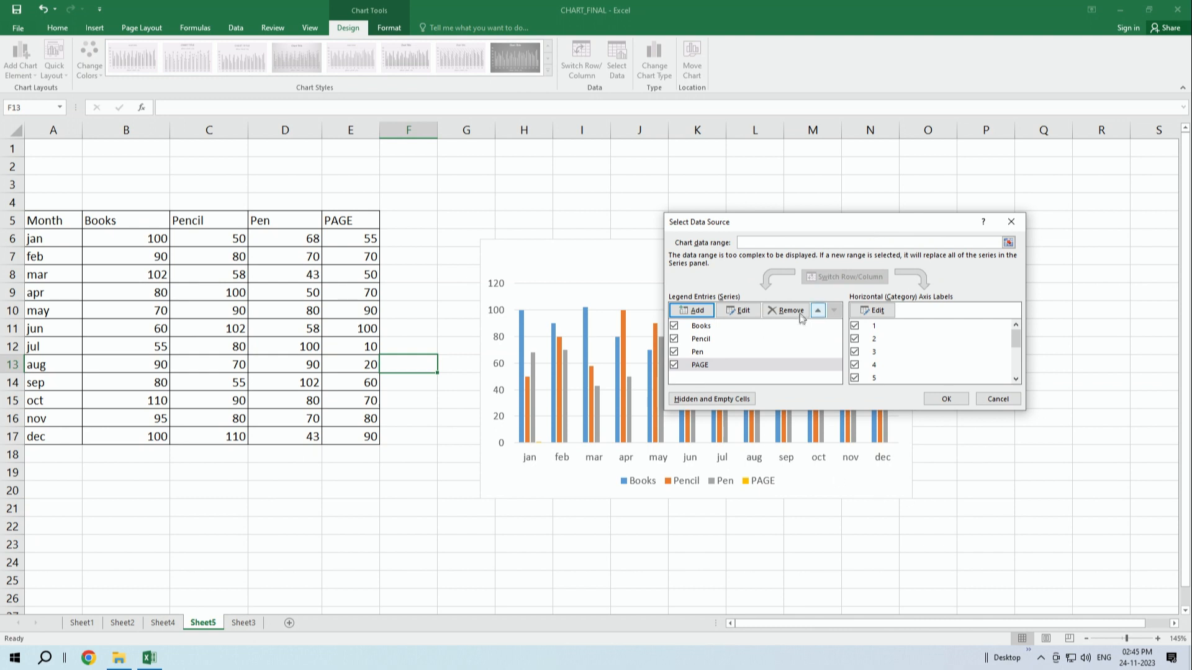
# Step: Review the PAGE series definition without changing it, and remove that series from the chart
pyautogui.click(745, 313)
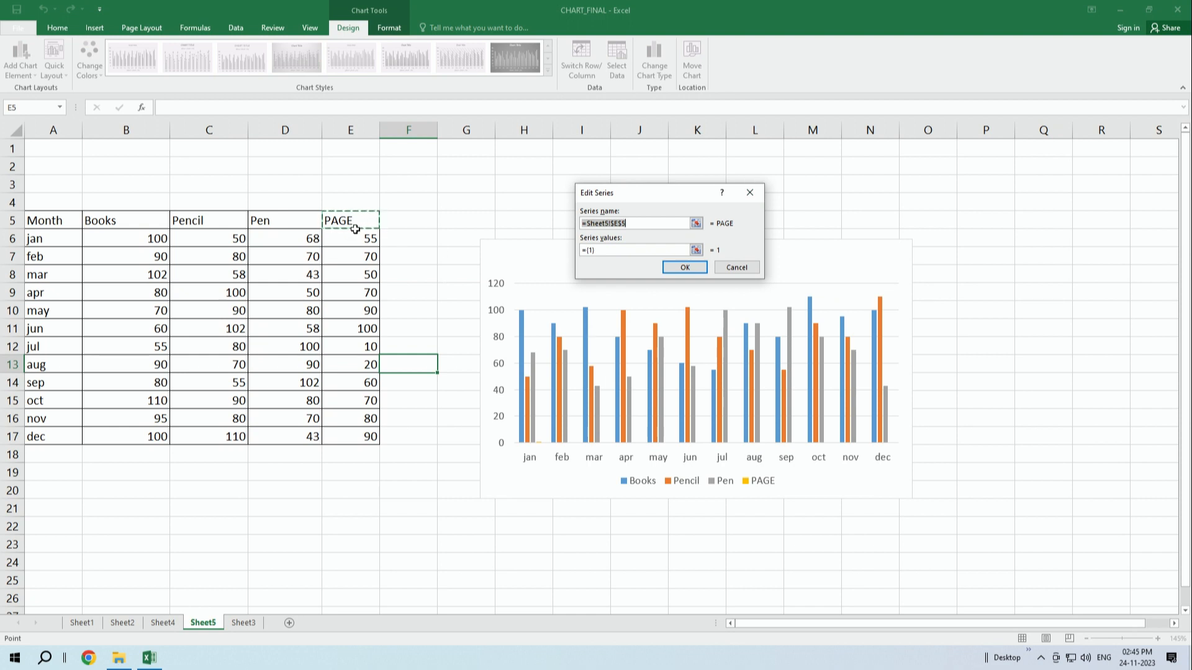
pyautogui.click(687, 271)
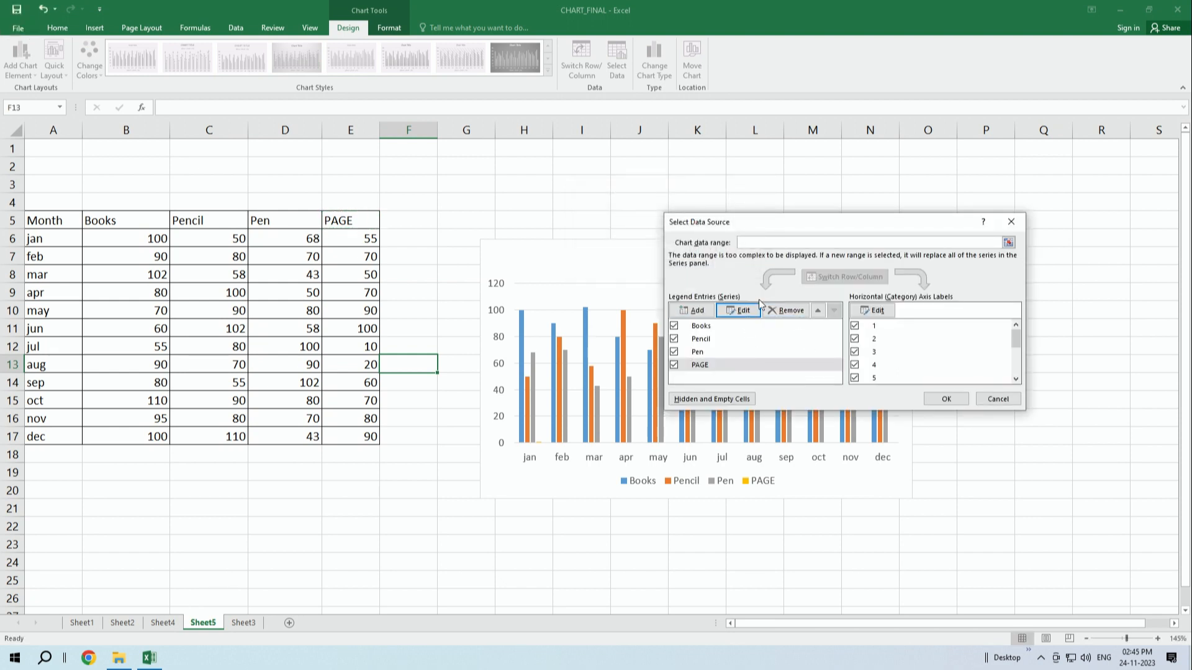
pyautogui.click(778, 311)
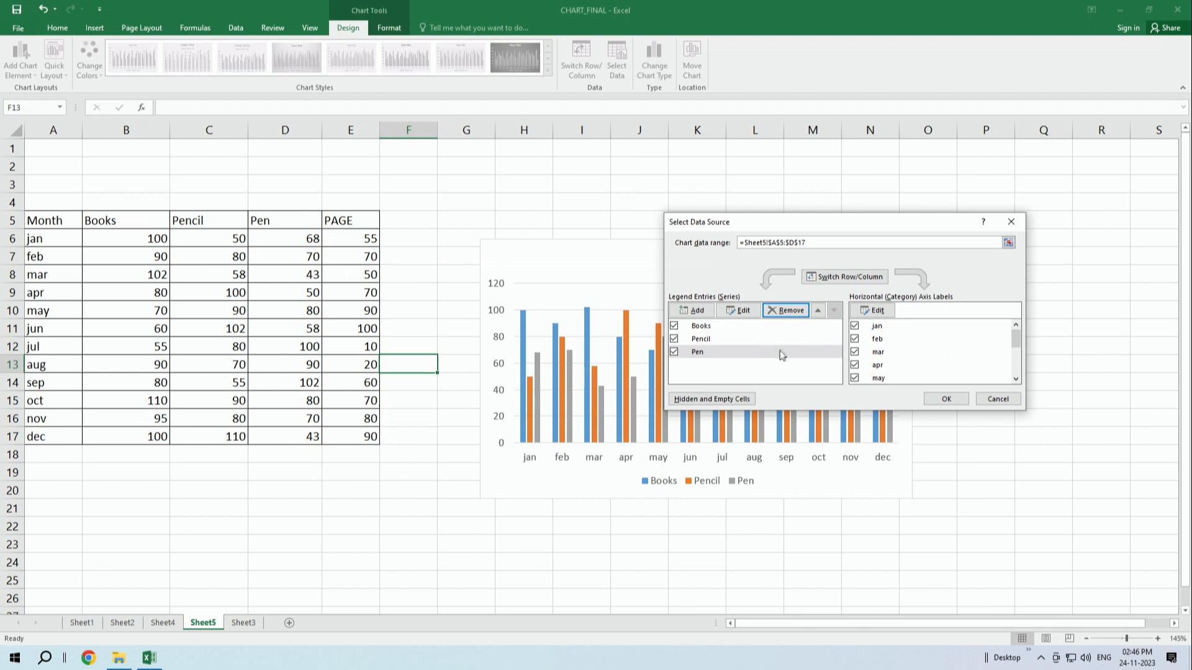
# Step: Add the PAGE series to the chart again with its name set to =Sheet5!$E$5
pyautogui.click(699, 311)
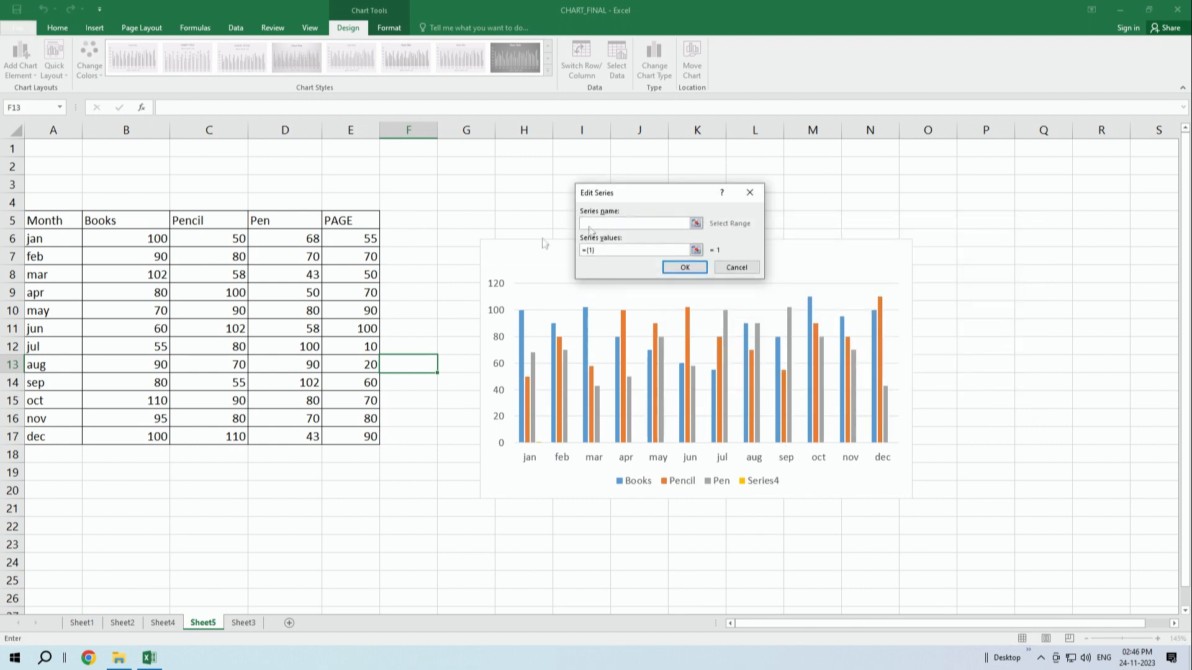
pyautogui.click(333, 224)
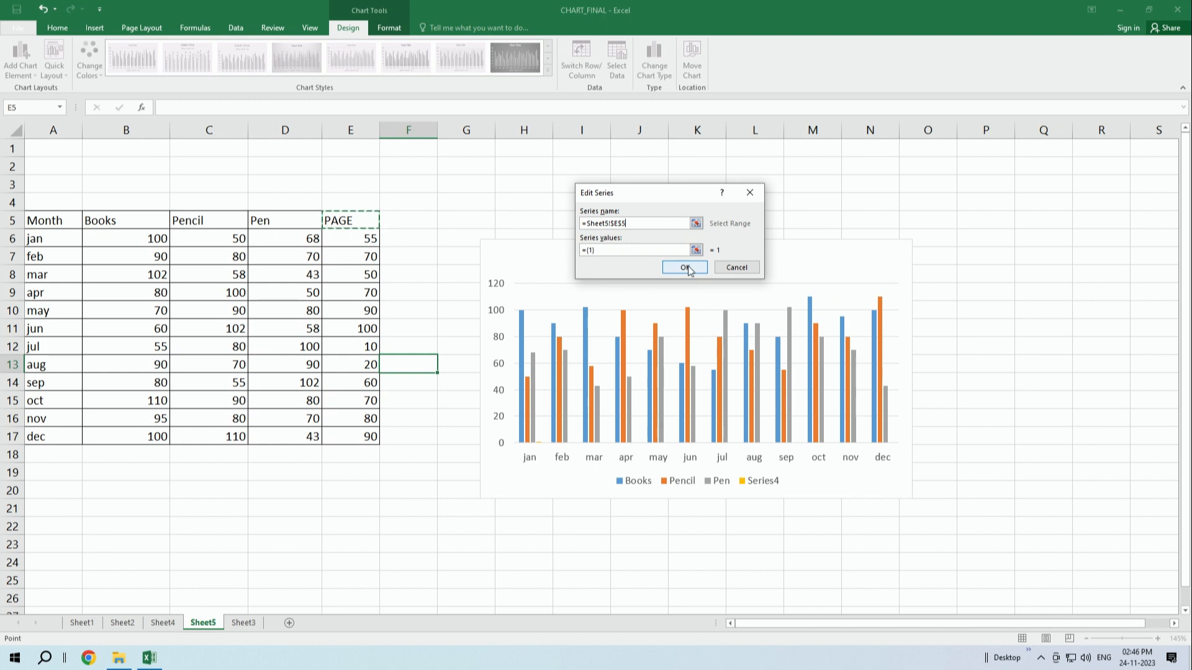
pyautogui.click(684, 267)
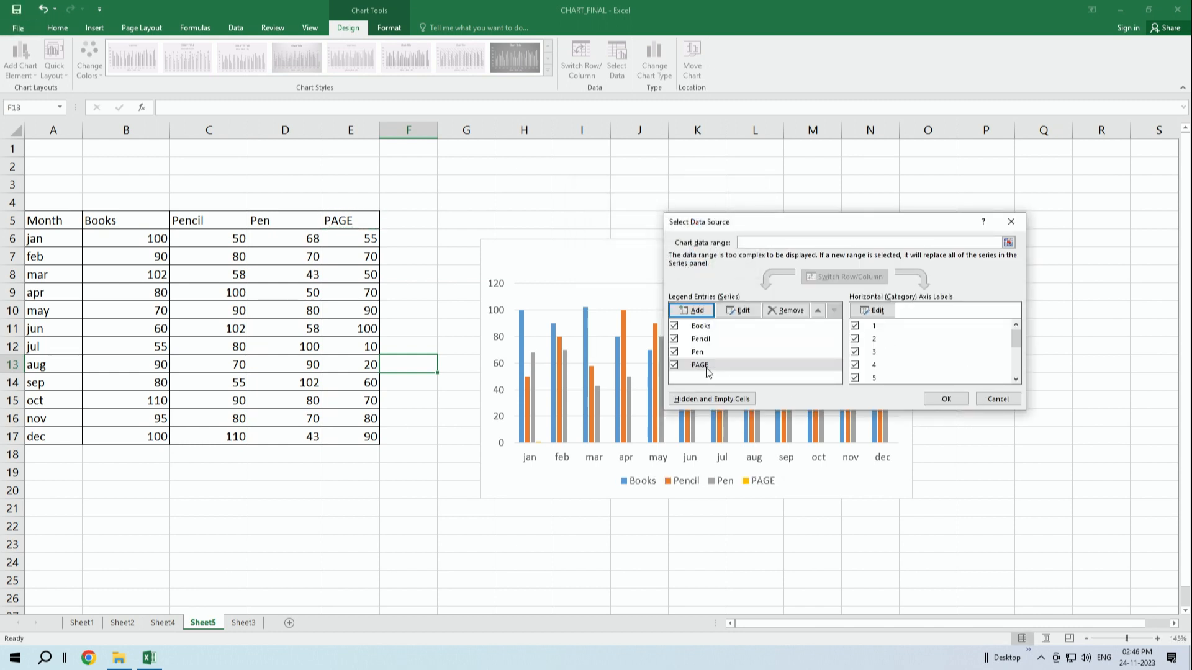
# Step: Apply the chart's data source changes, and reopen the data source selection to inspect the PAGE series without changing it
pyautogui.click(947, 400)
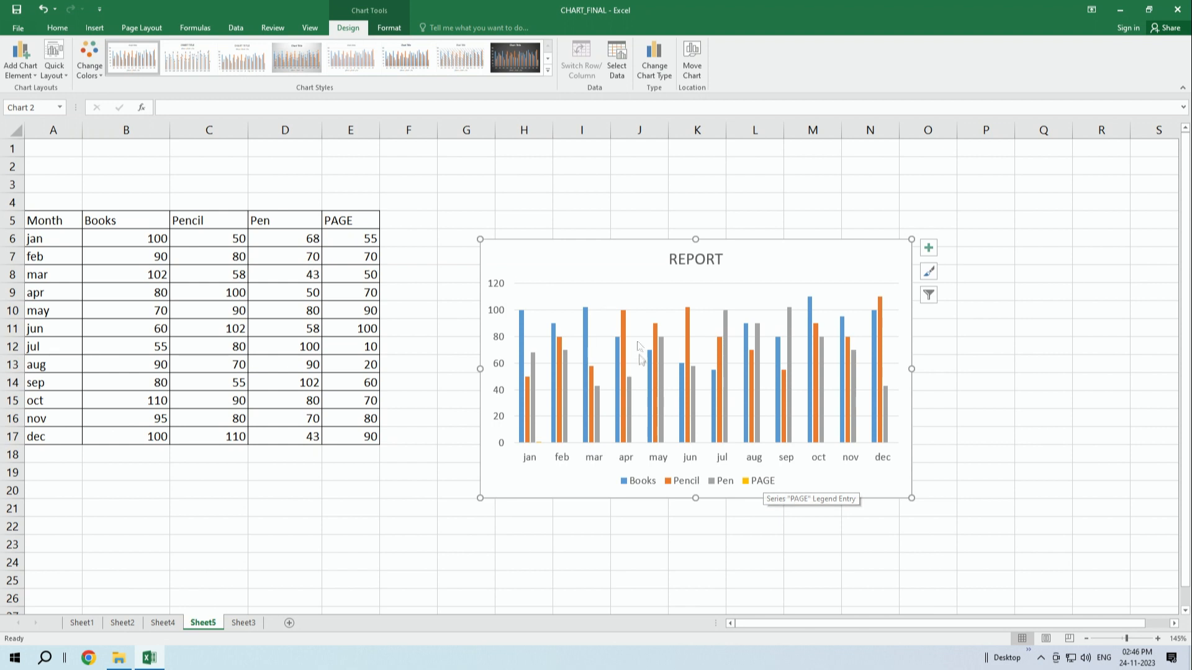
pyautogui.click(652, 77)
pyautogui.click(530, 149)
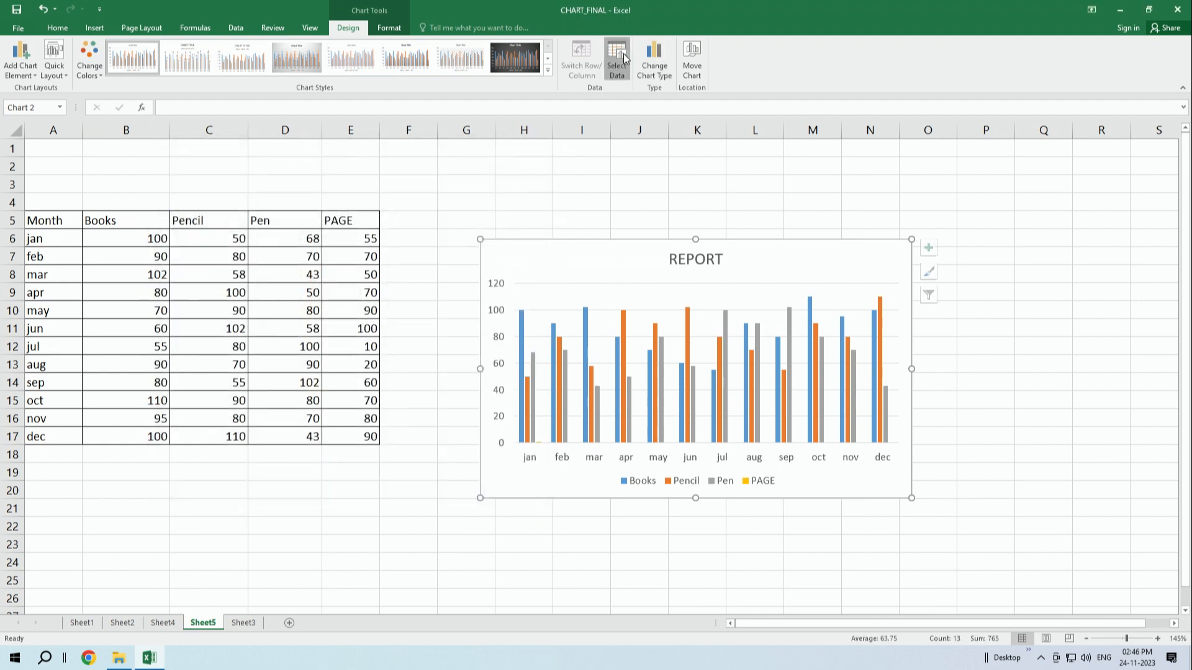
pyautogui.click(623, 59)
pyautogui.click(700, 365)
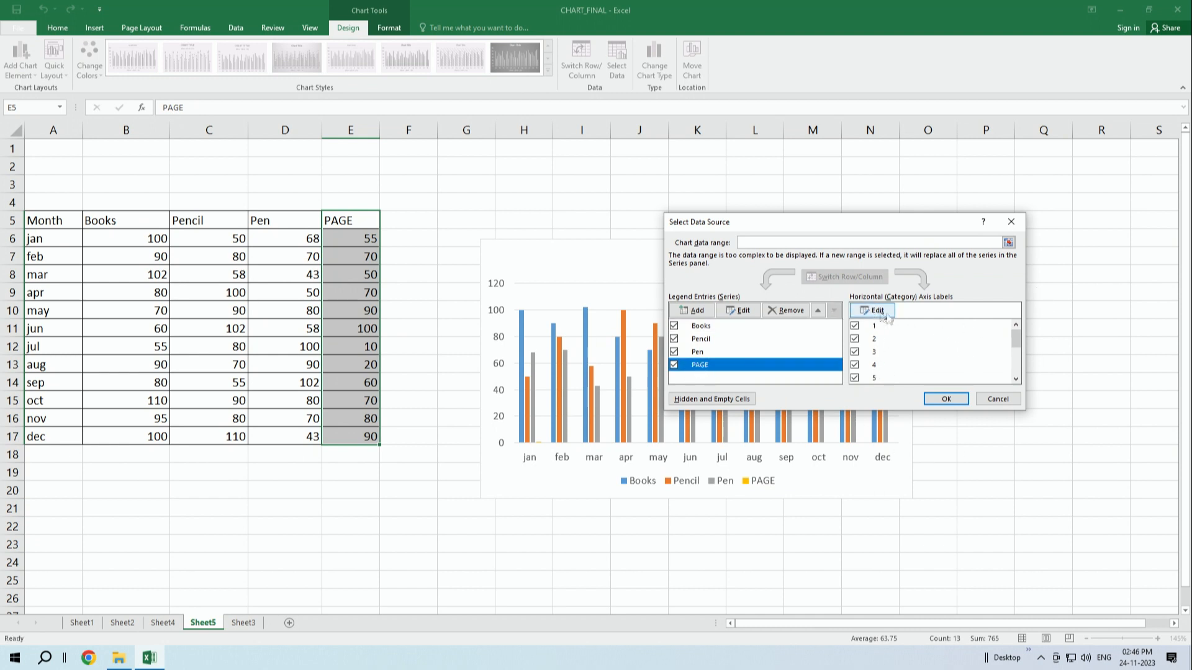
pyautogui.click(998, 400)
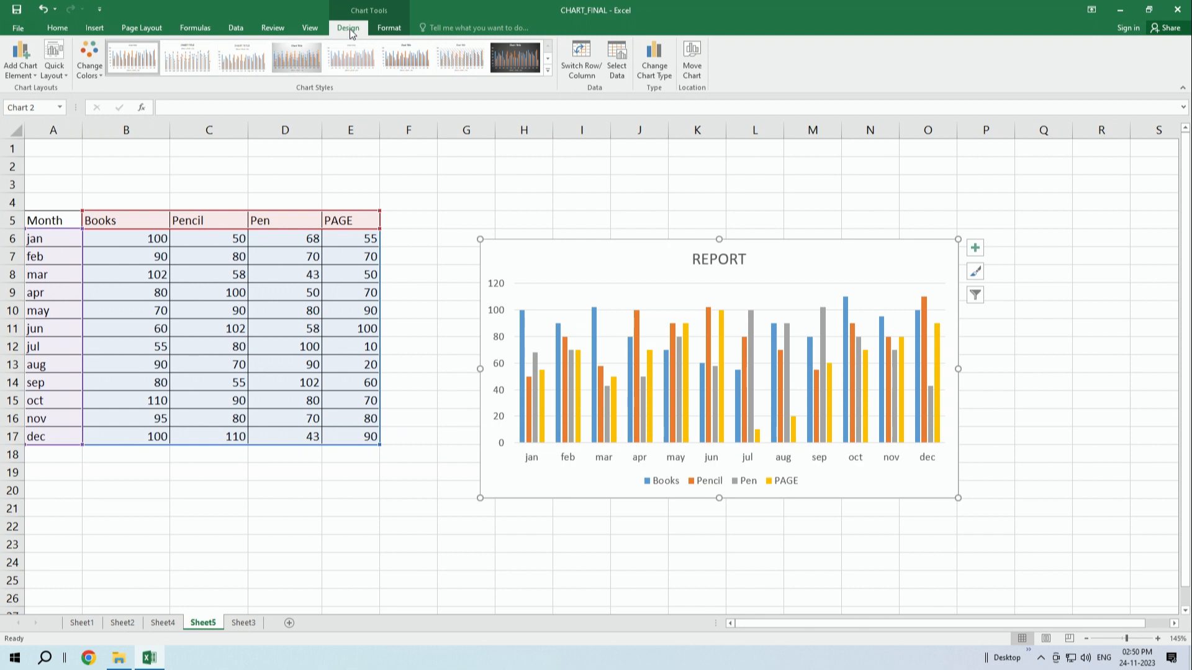
# Step: Switch the chart's rows and columns back and forth, ending with Books, Pencil, Pen and PAGE as the horizontal categories
pyautogui.click(593, 79)
pyautogui.click(586, 55)
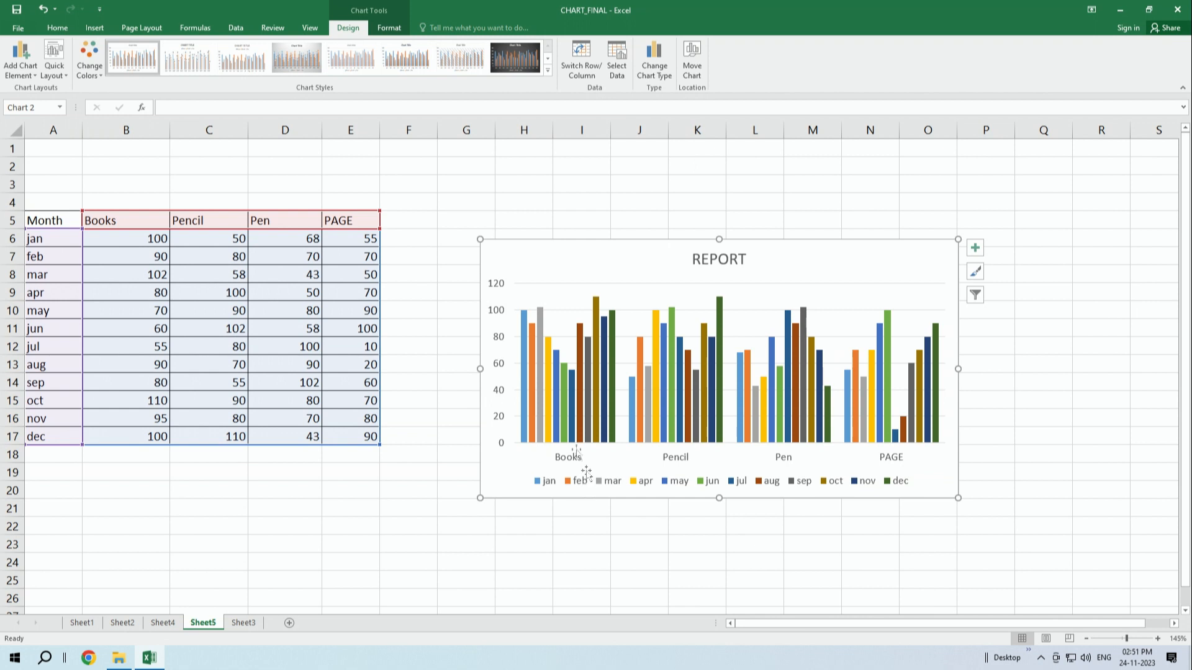
pyautogui.click(579, 65)
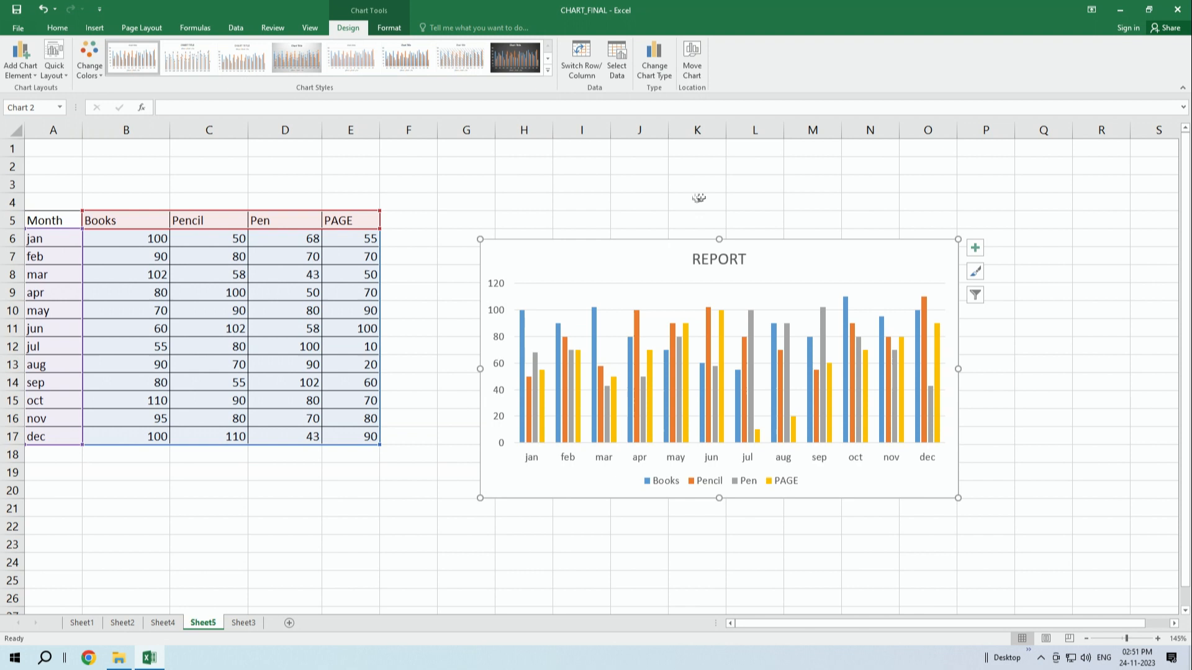
pyautogui.click(584, 73)
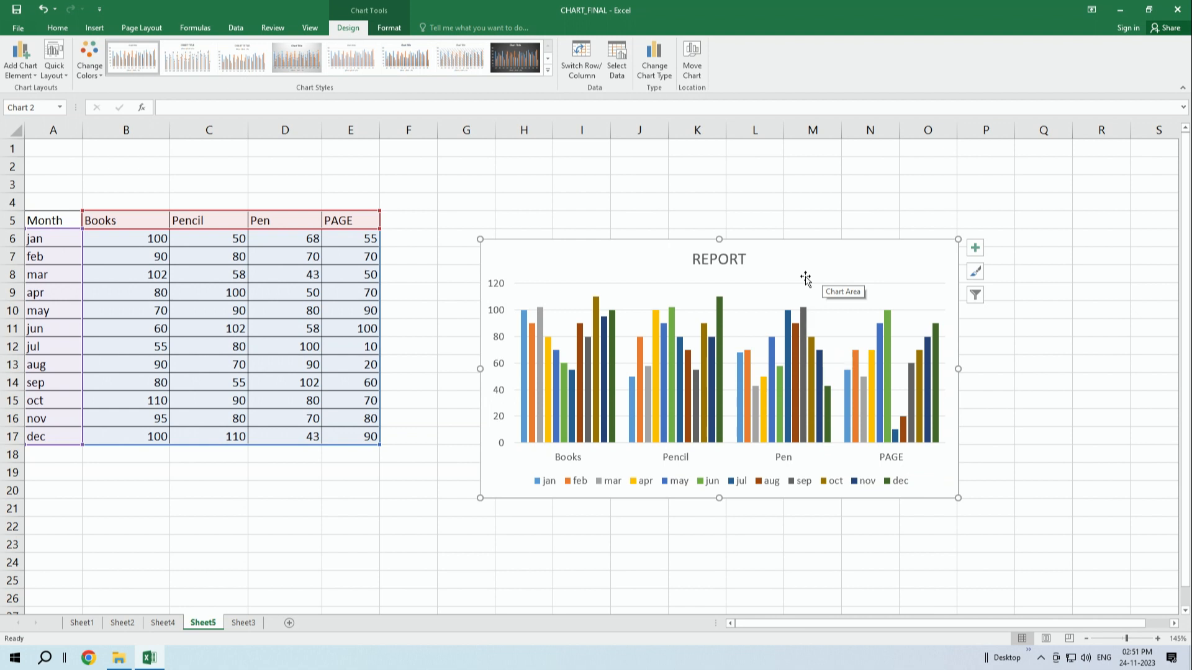
# Step: Move the REPORT chart up and closer to the table, and turn on its axis titles and data labels
pyautogui.moveTo(632, 243); pyautogui.dragTo(567, 192)
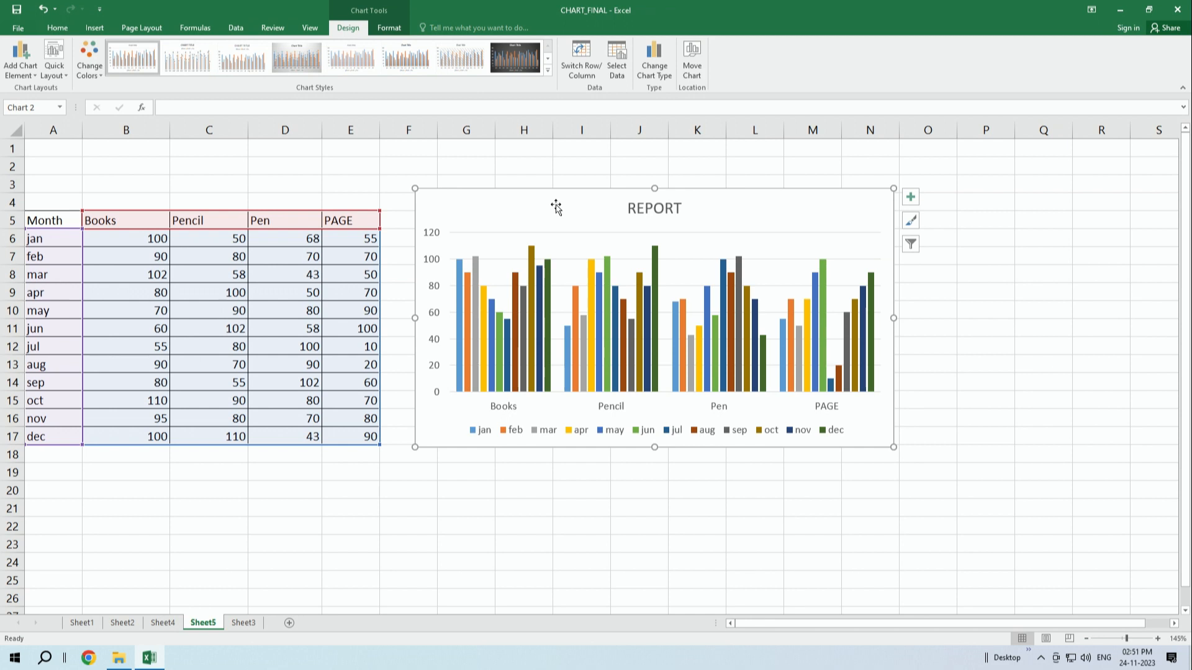
pyautogui.click(911, 198)
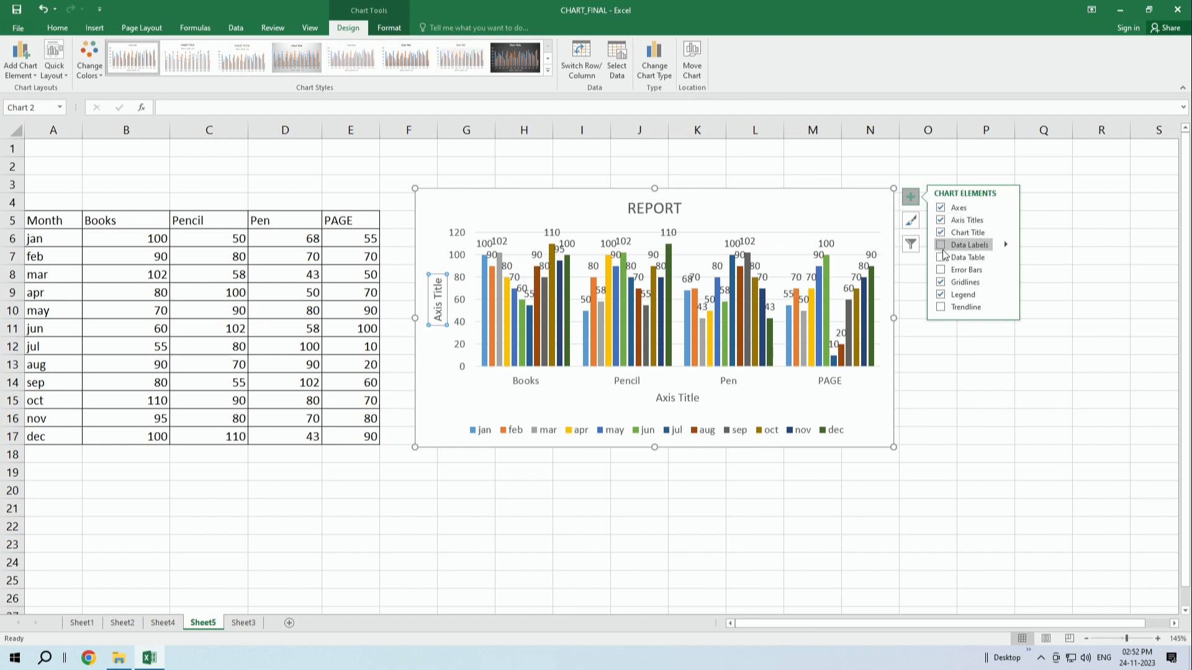
pyautogui.click(941, 246)
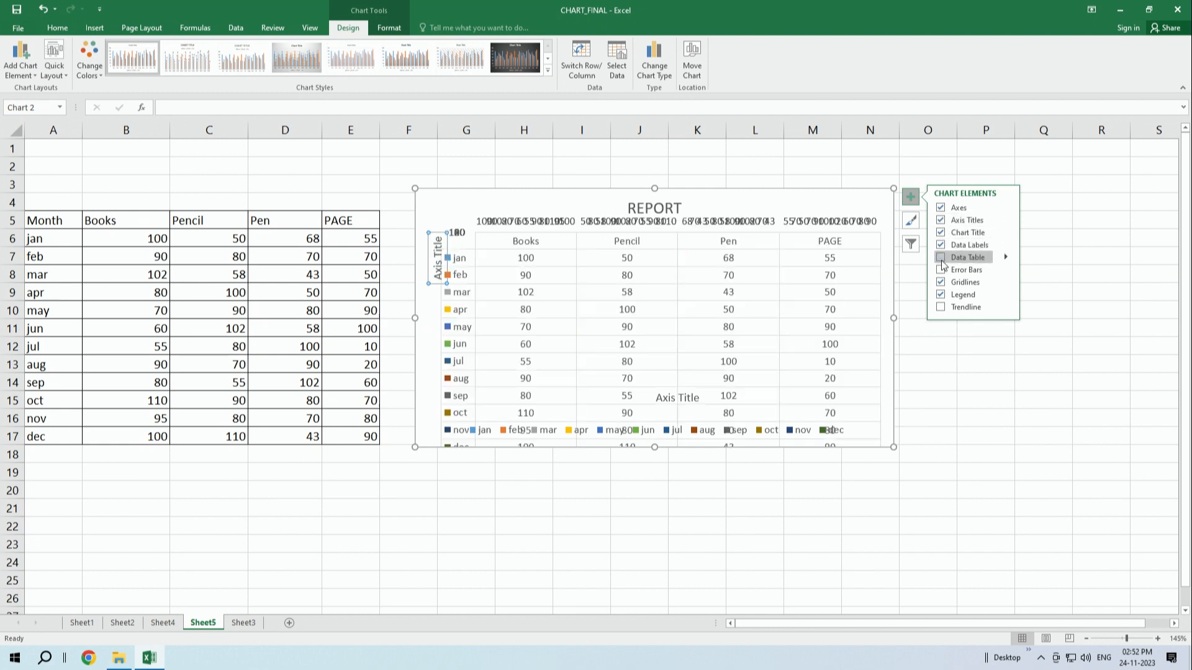
pyautogui.click(941, 245)
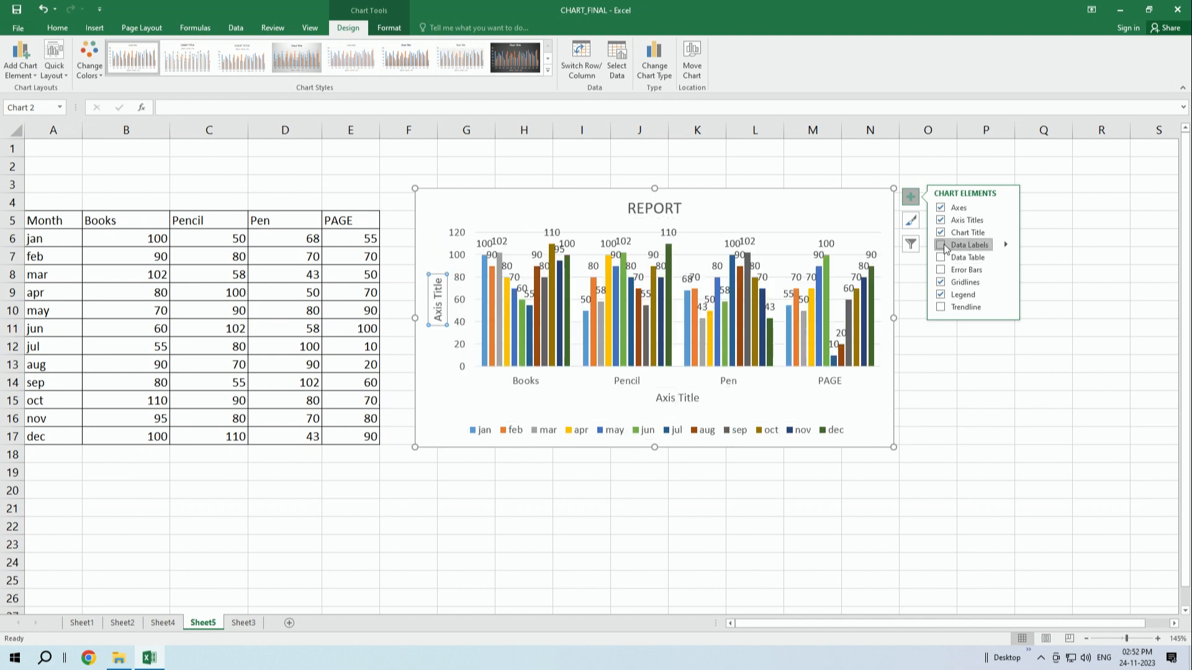
pyautogui.click(941, 245)
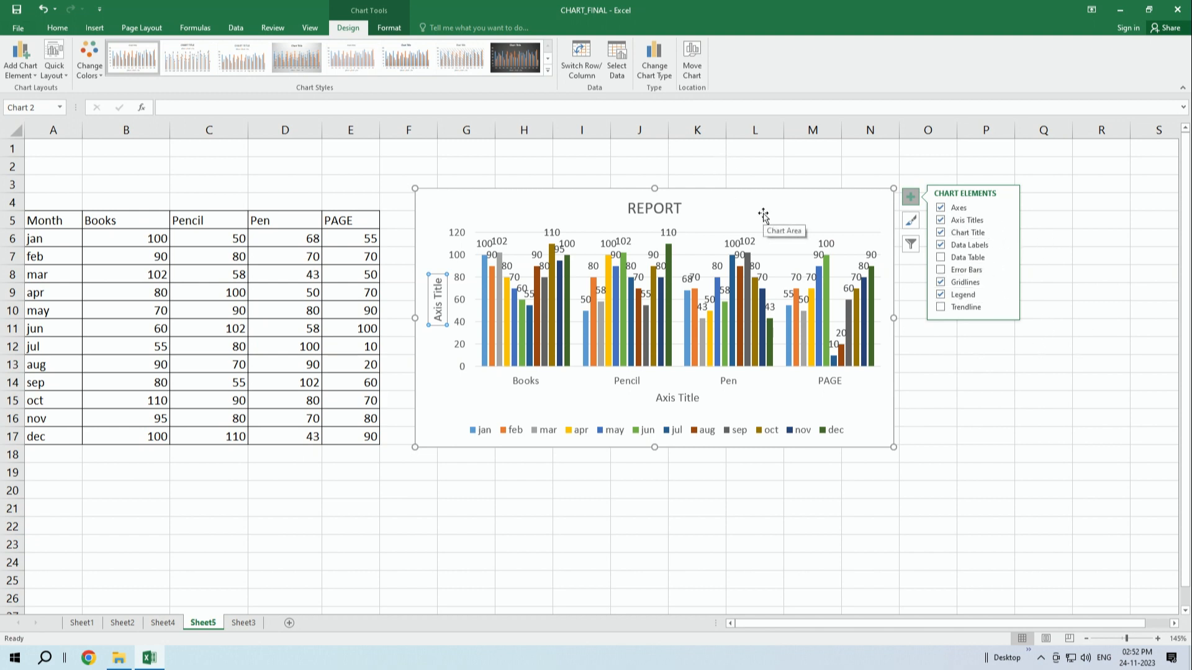
pyautogui.click(815, 203)
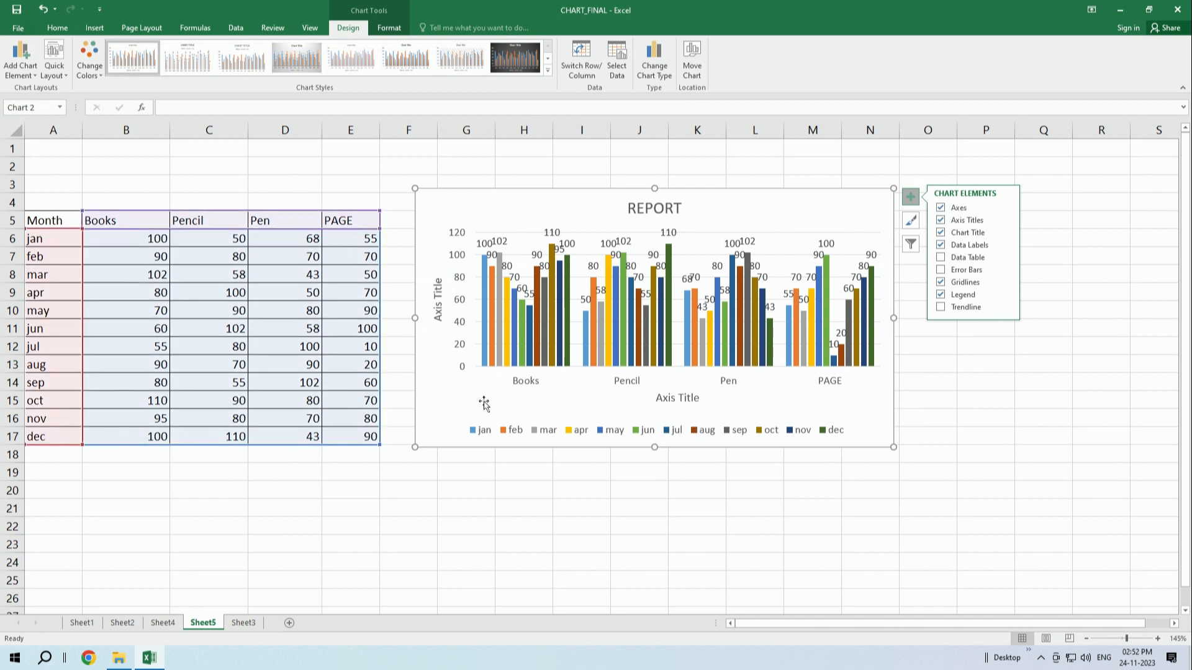
pyautogui.click(802, 200)
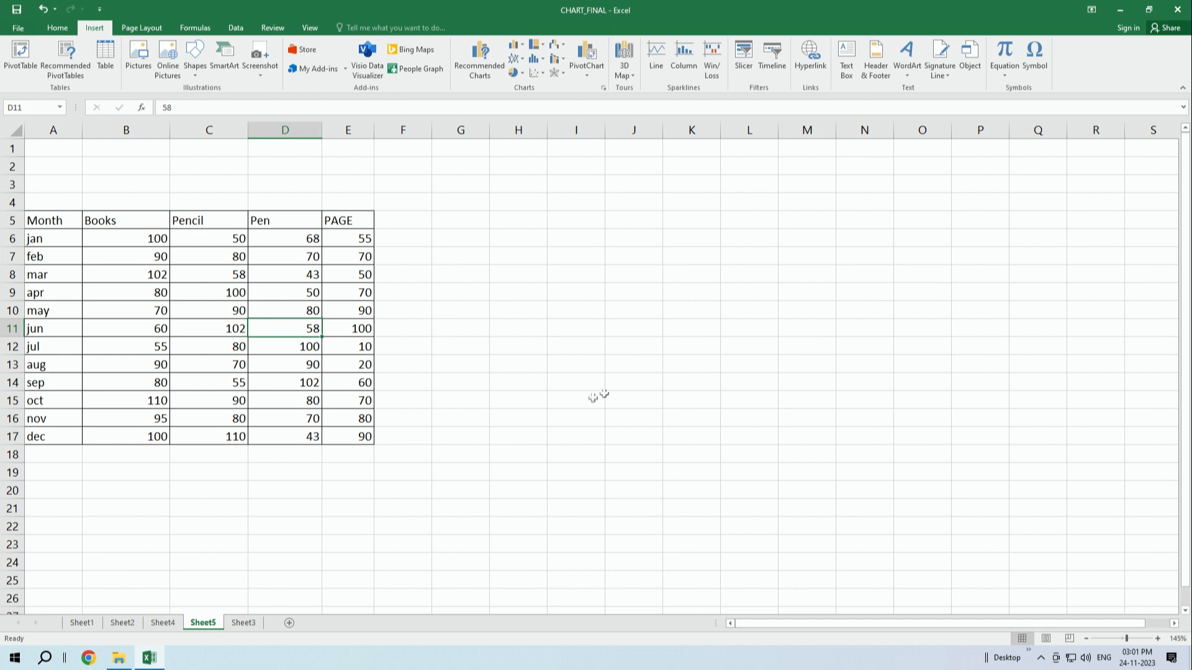
# Step: Insert a 2-D clustered column chart from the table range A5:E17 and reposition it beside the table
pyautogui.click(465, 278)
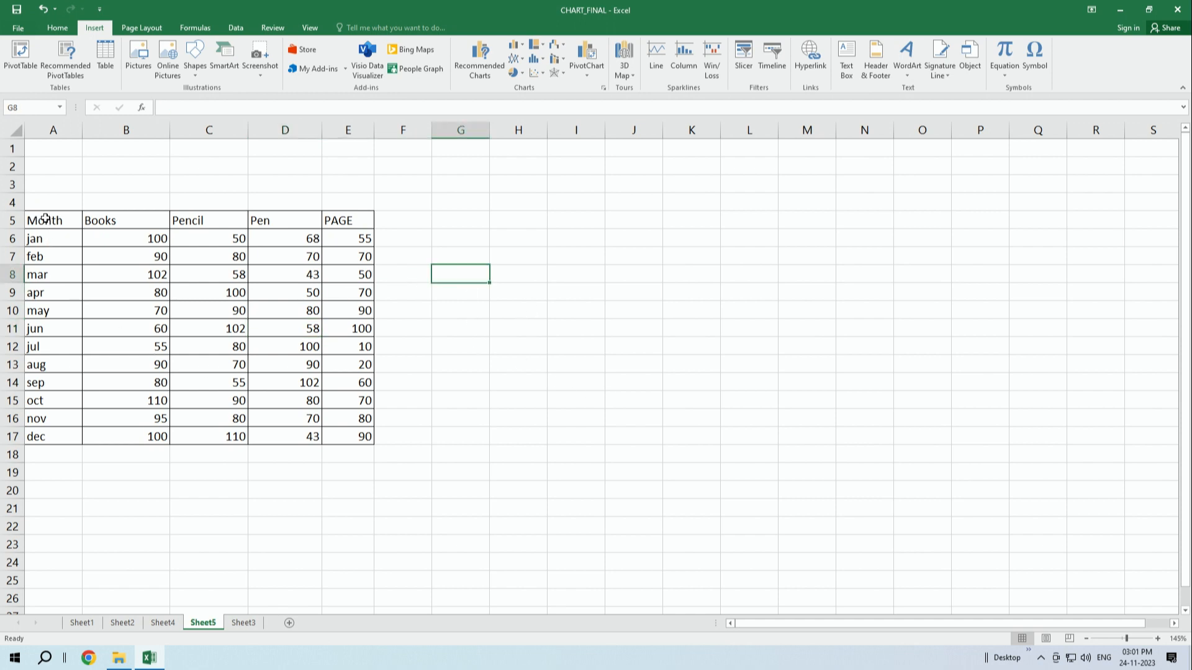
pyautogui.moveTo(45, 219); pyautogui.dragTo(361, 440)
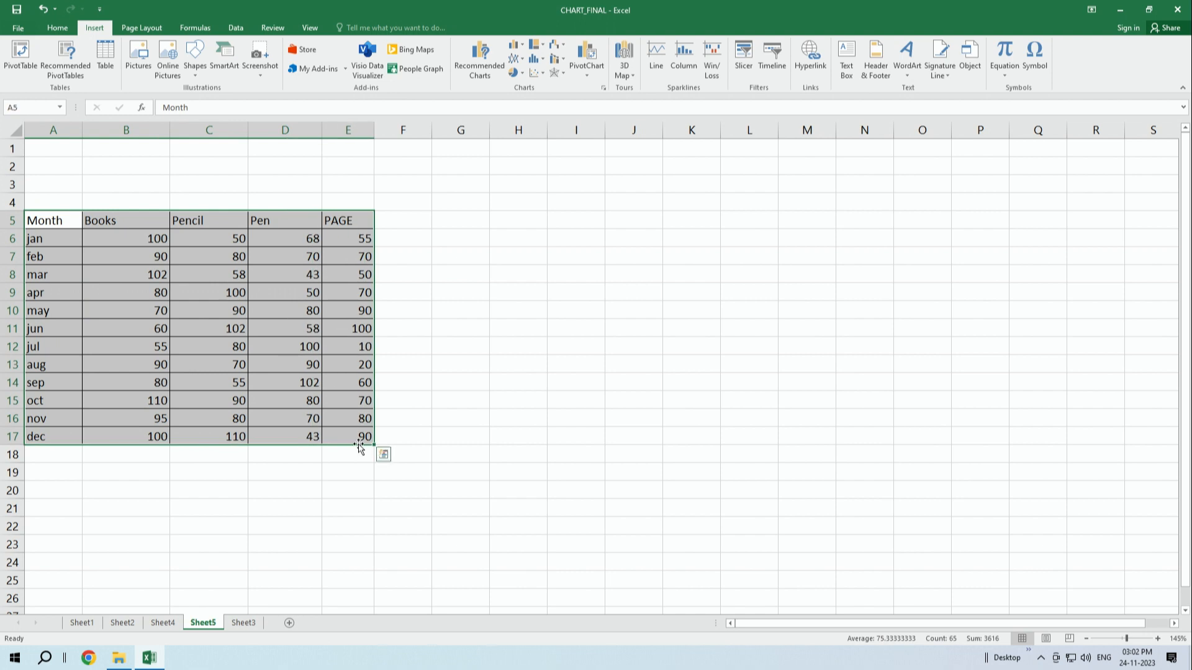
pyautogui.click(515, 45)
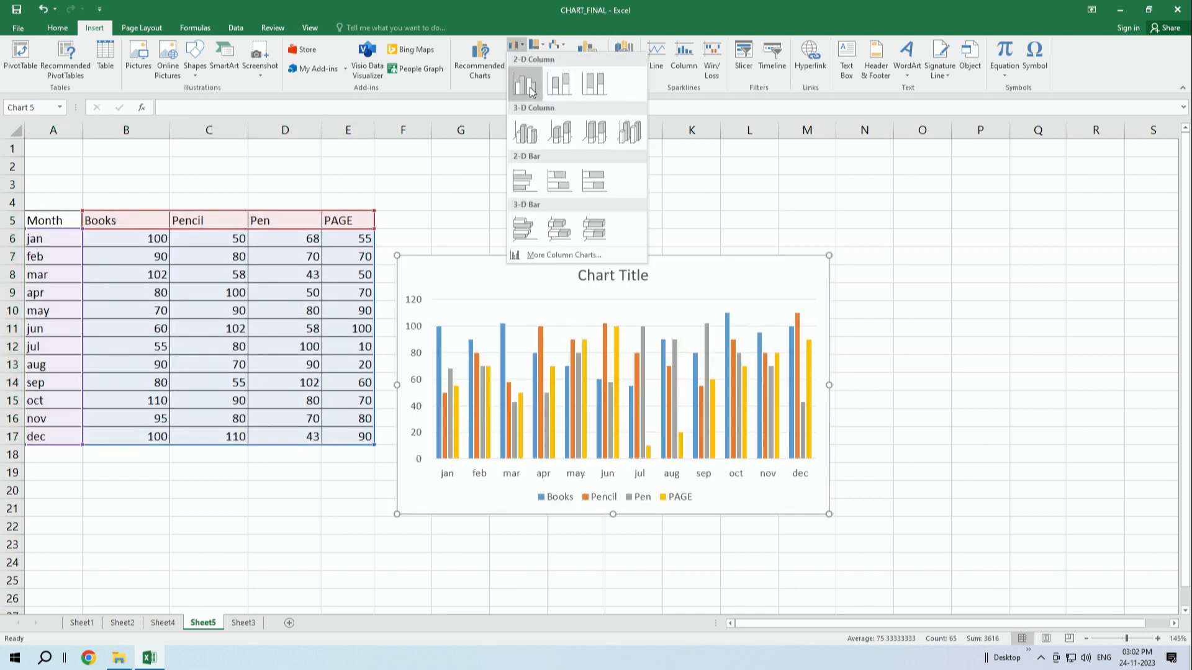
pyautogui.click(531, 92)
pyautogui.moveTo(545, 265); pyautogui.dragTo(579, 252)
# Step: Add axis titles to the new column chart and change its chart title to REPORT
pyautogui.click(881, 249)
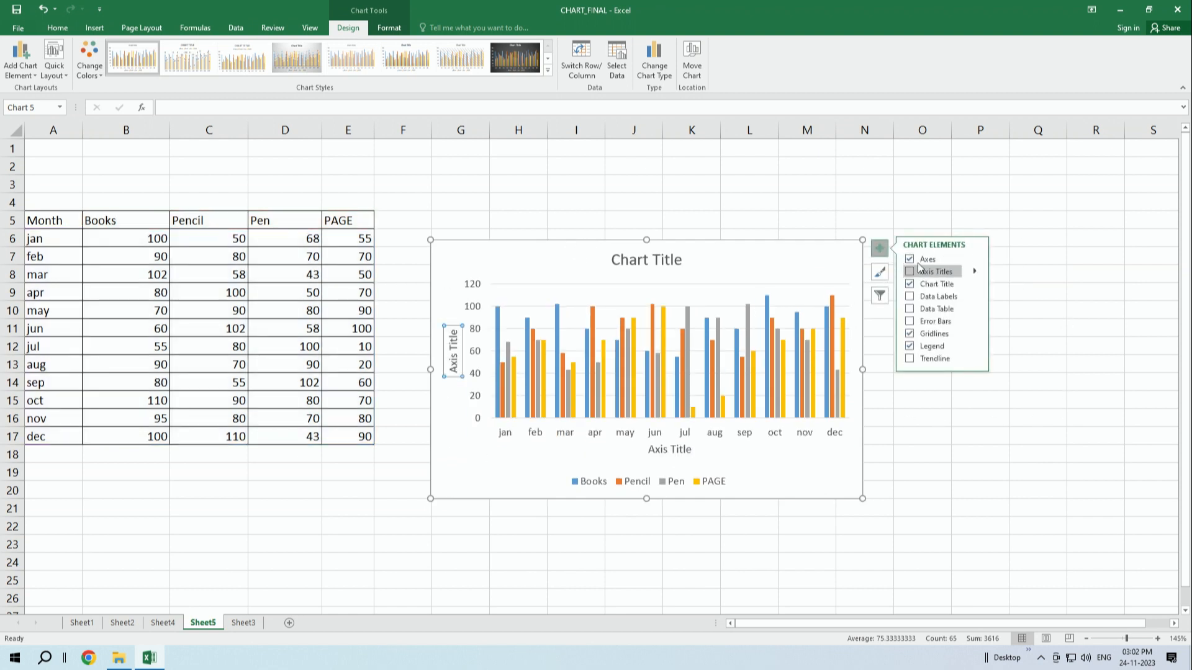
pyautogui.click(921, 271)
pyautogui.click(632, 261)
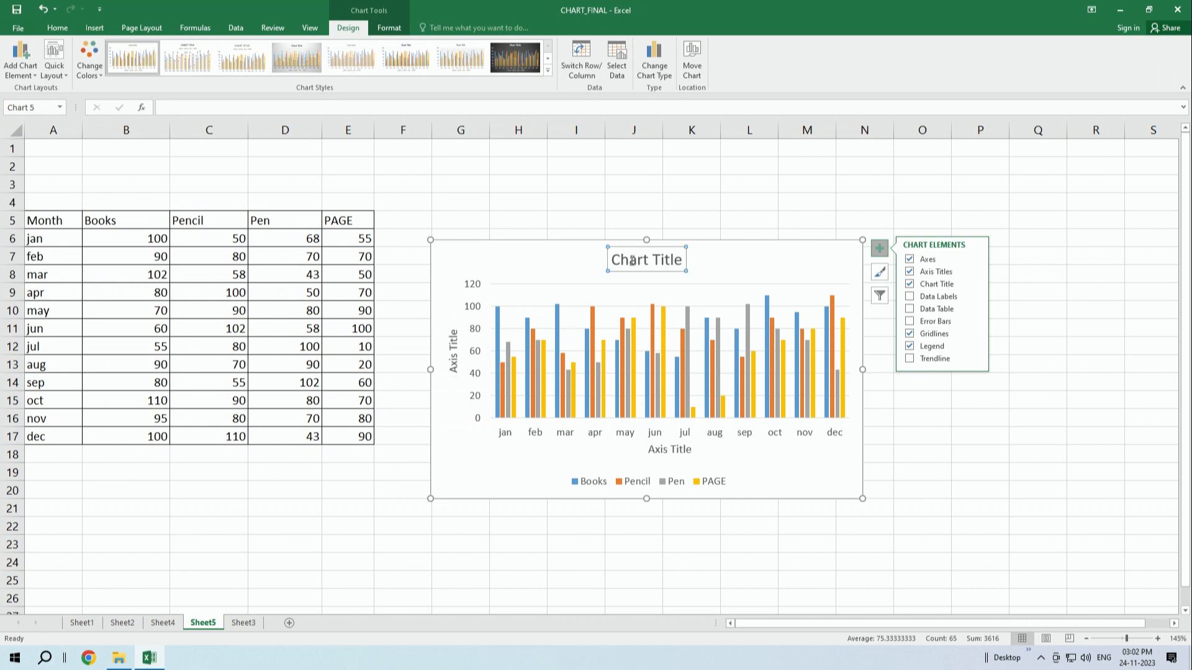
pyautogui.moveTo(616, 263); pyautogui.dragTo(682, 264)
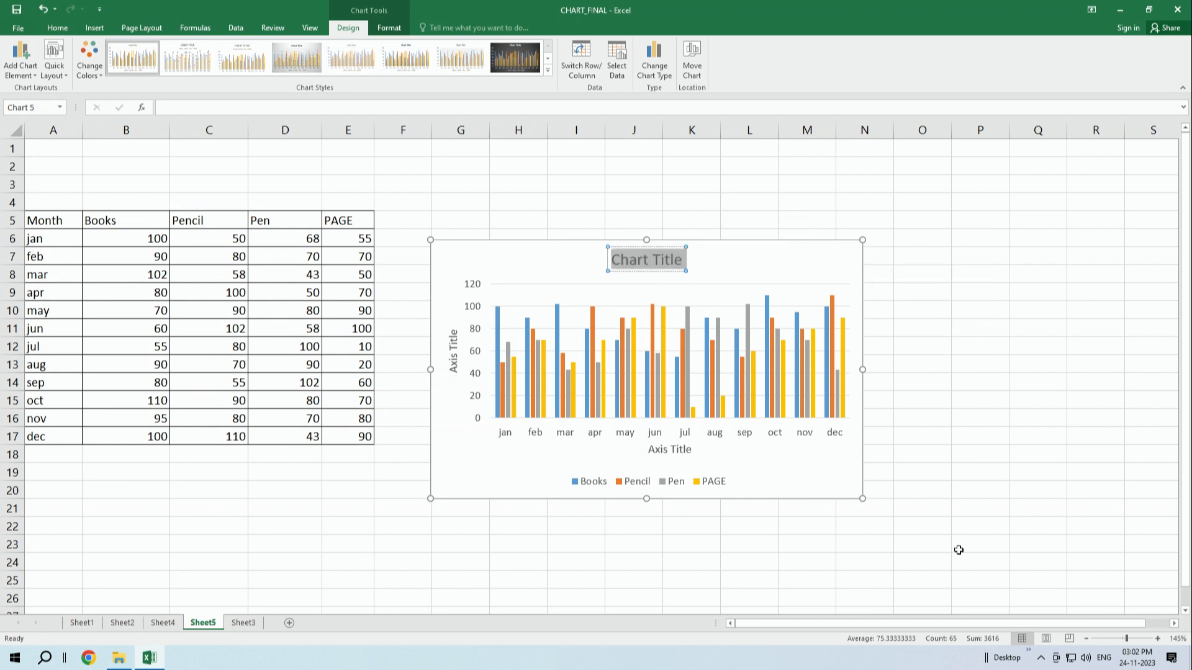
pyautogui.write('REPORT')
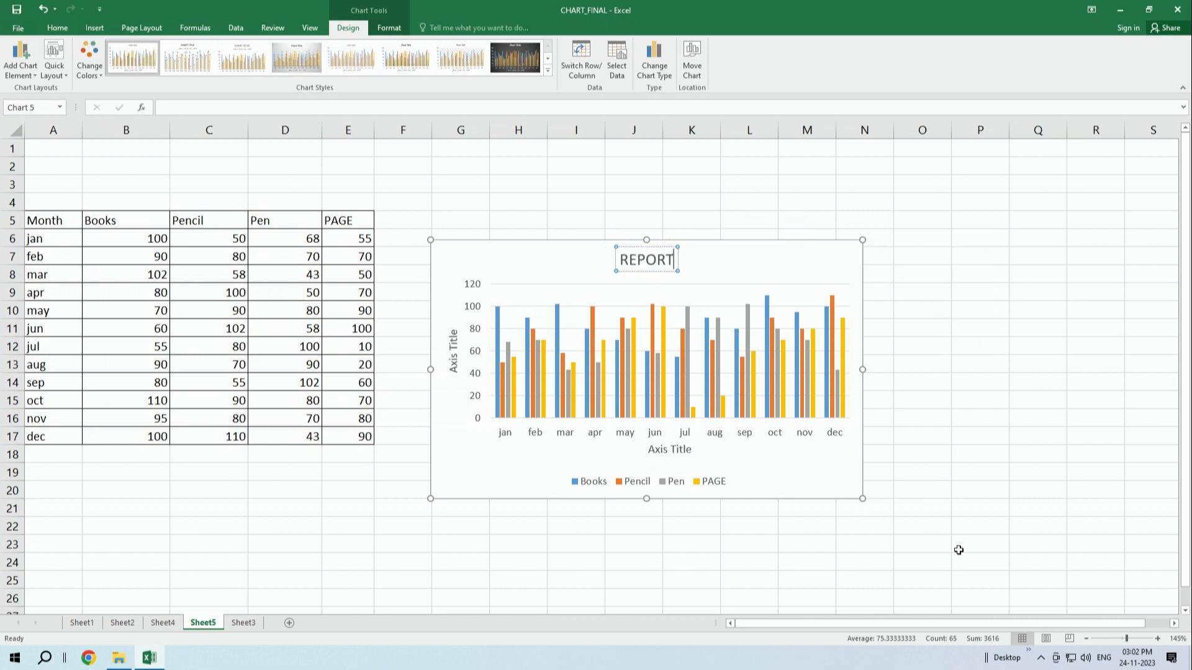
pyautogui.click(740, 286)
# Step: Hide the REPORT chart's legend, show it again, and hide it once more
pyautogui.moveTo(717, 353)
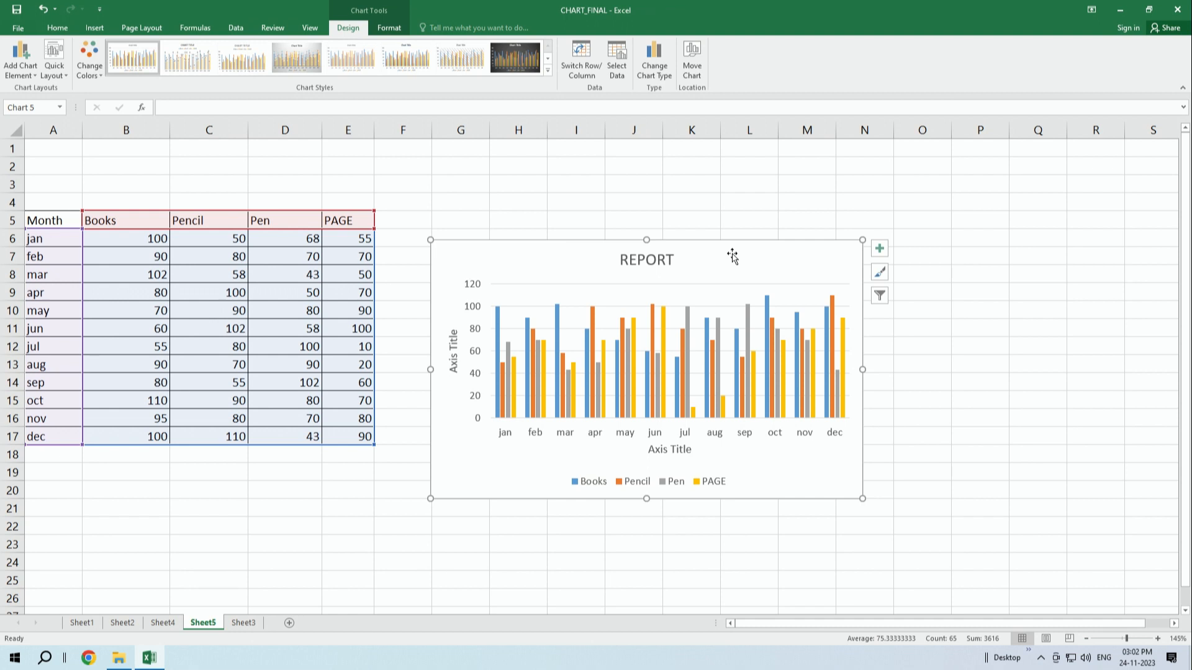
pyautogui.click(880, 251)
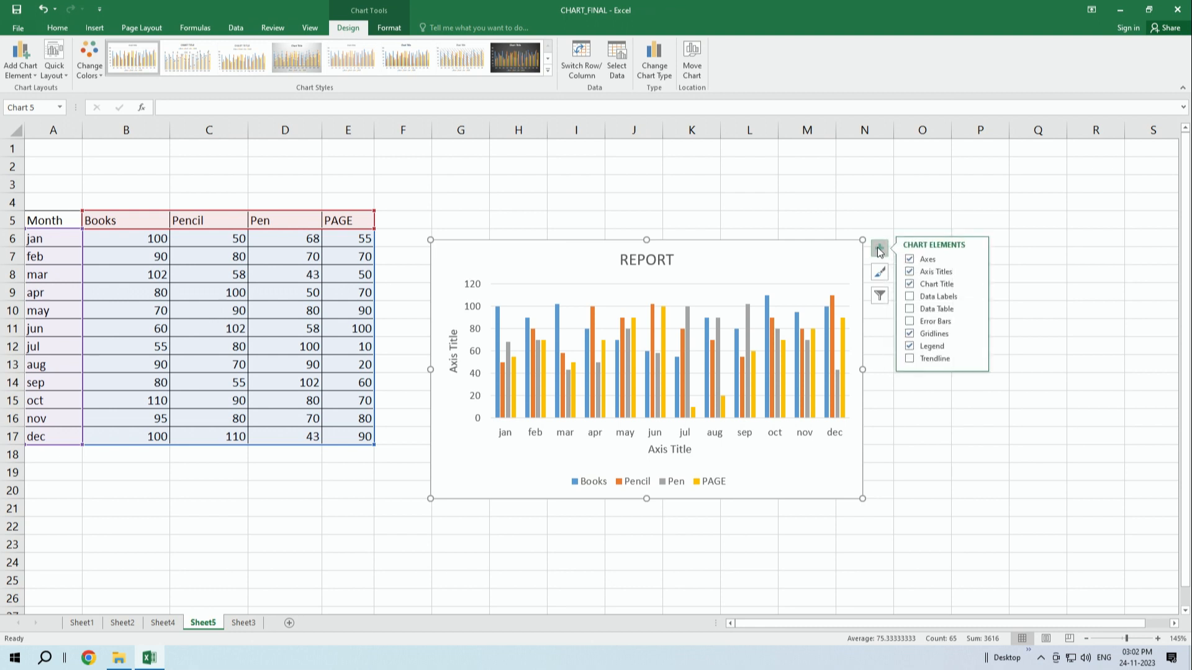
pyautogui.click(930, 351)
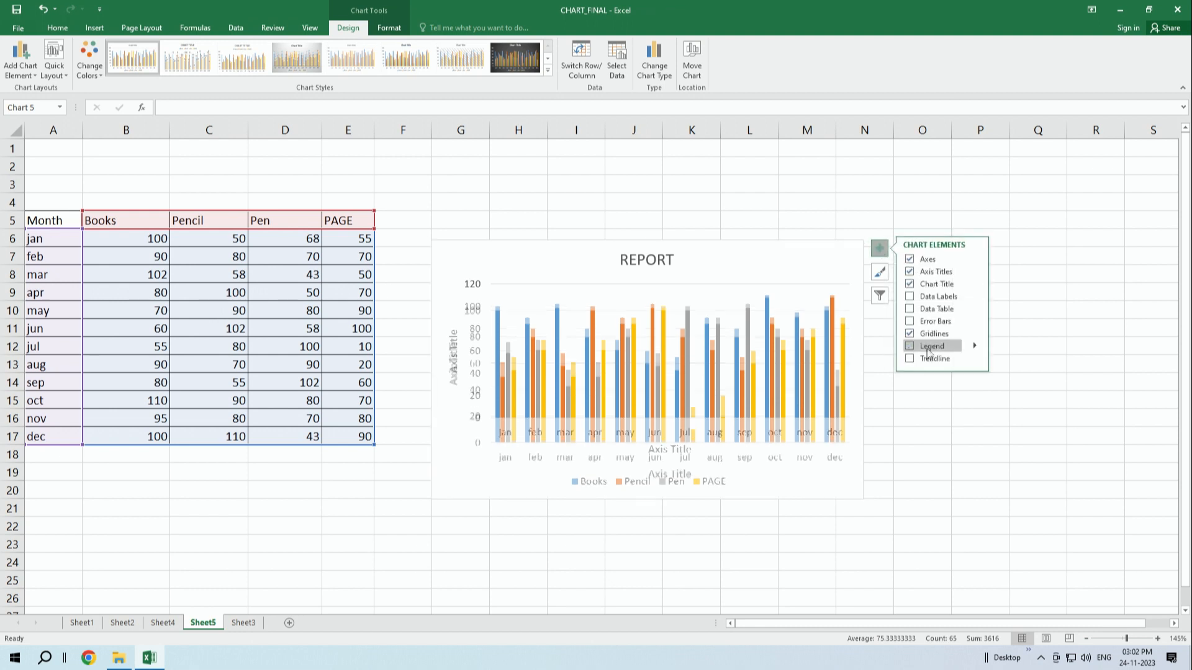
pyautogui.click(910, 345)
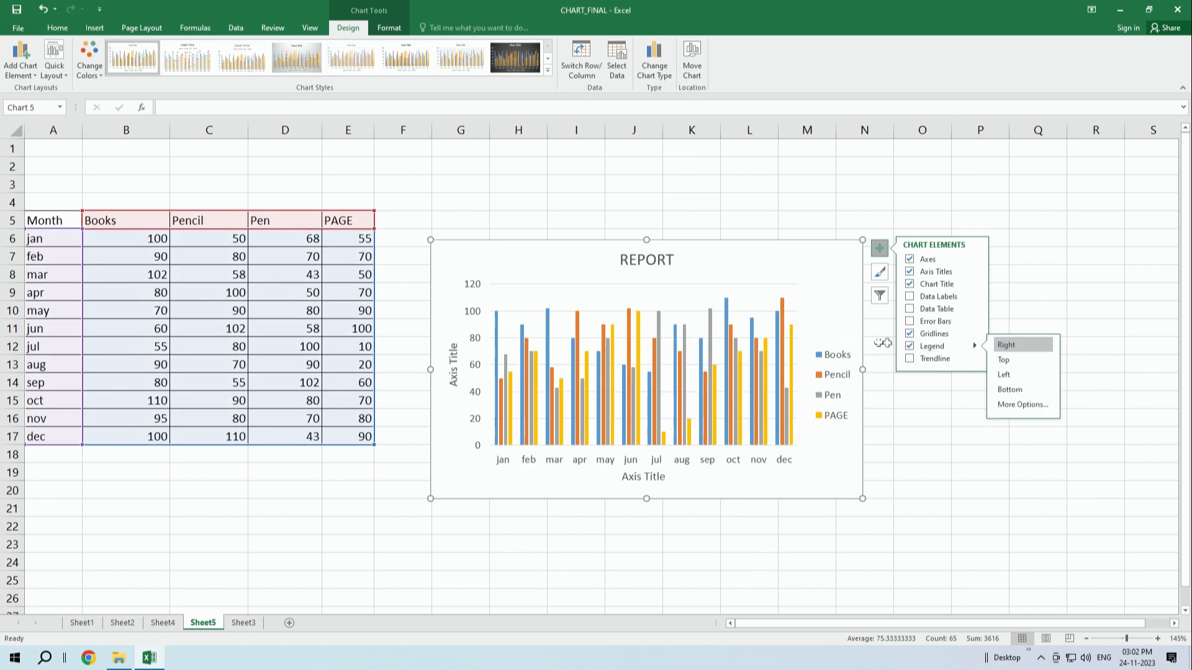
pyautogui.click(910, 349)
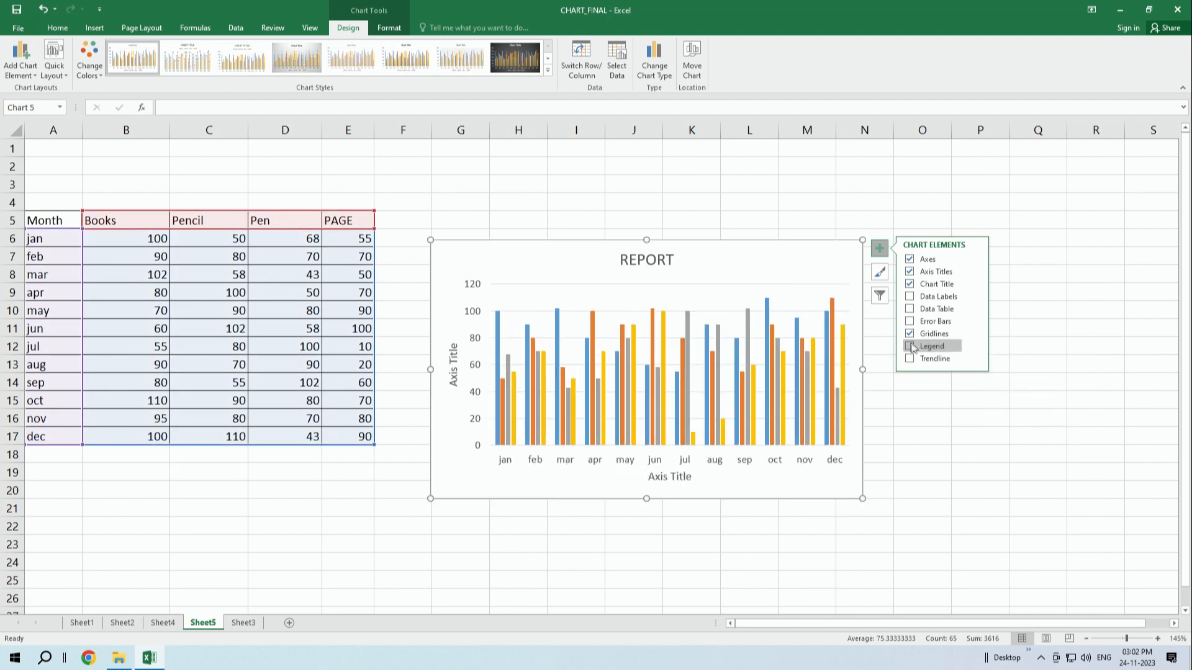
# Step: Show the legend again through its detailed options, trying the Top, Bottom and Left positions and ending with Right
pyautogui.click(975, 347)
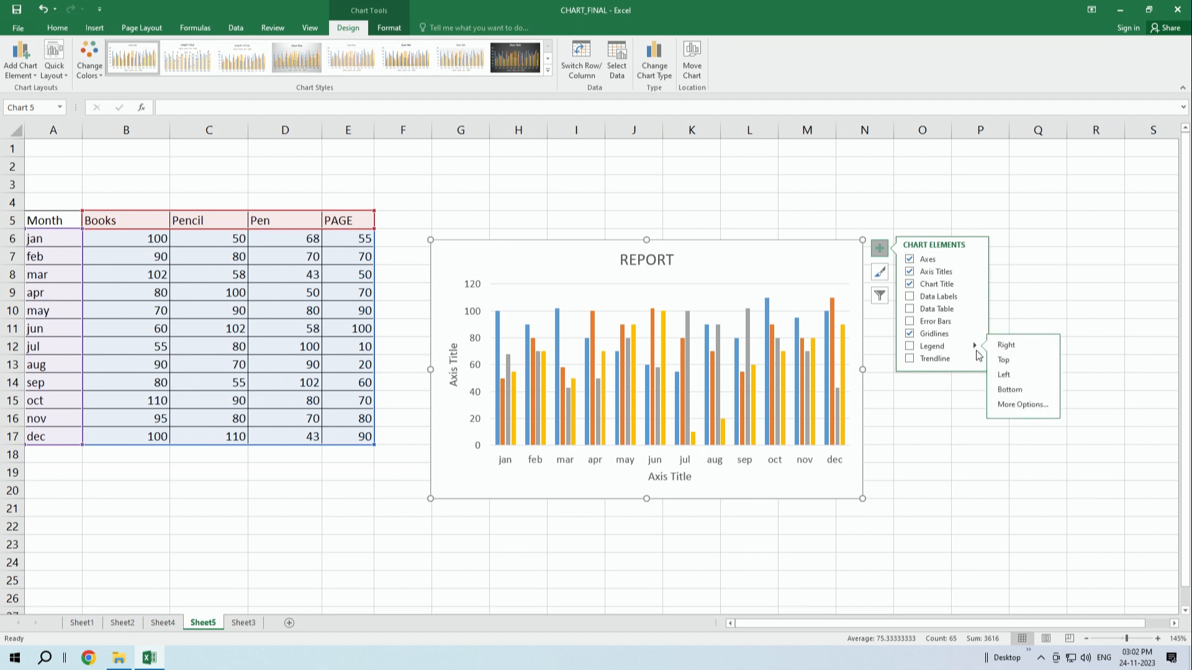
pyautogui.click(1009, 404)
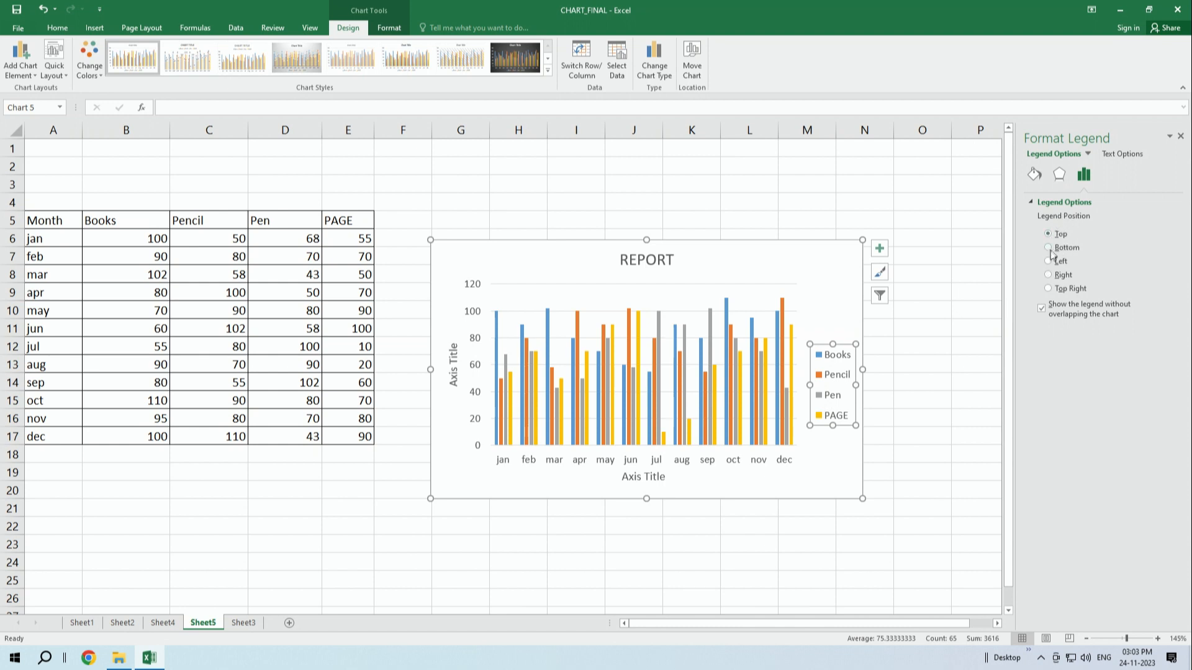
pyautogui.click(1049, 235)
pyautogui.click(1049, 248)
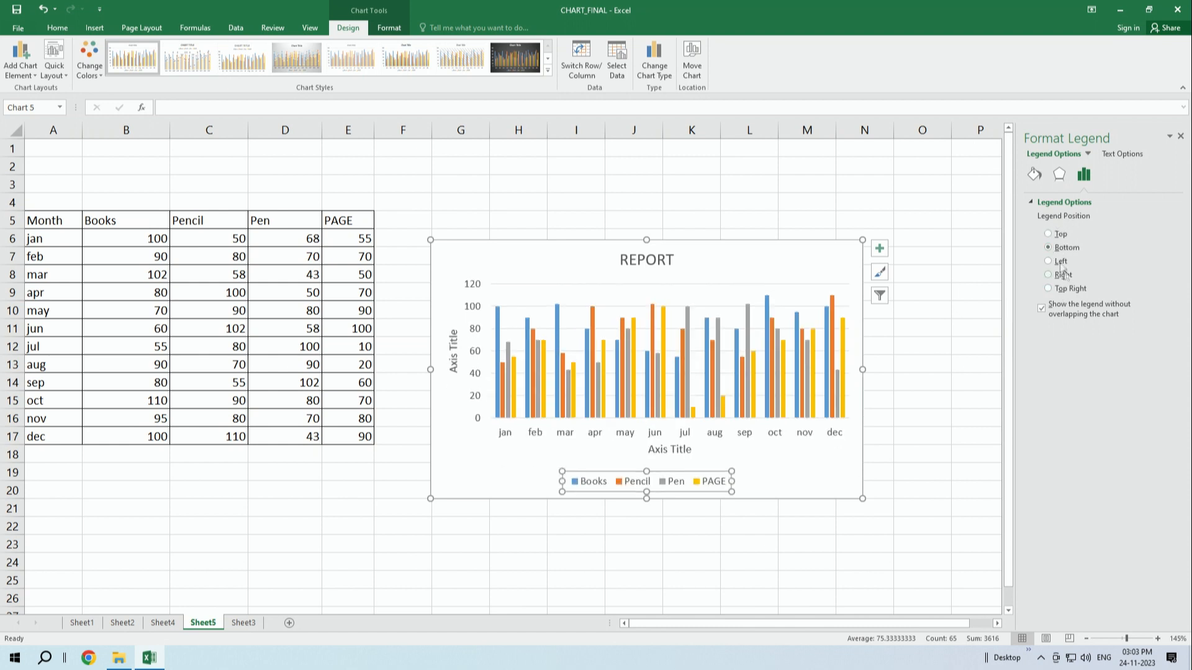
pyautogui.click(1060, 262)
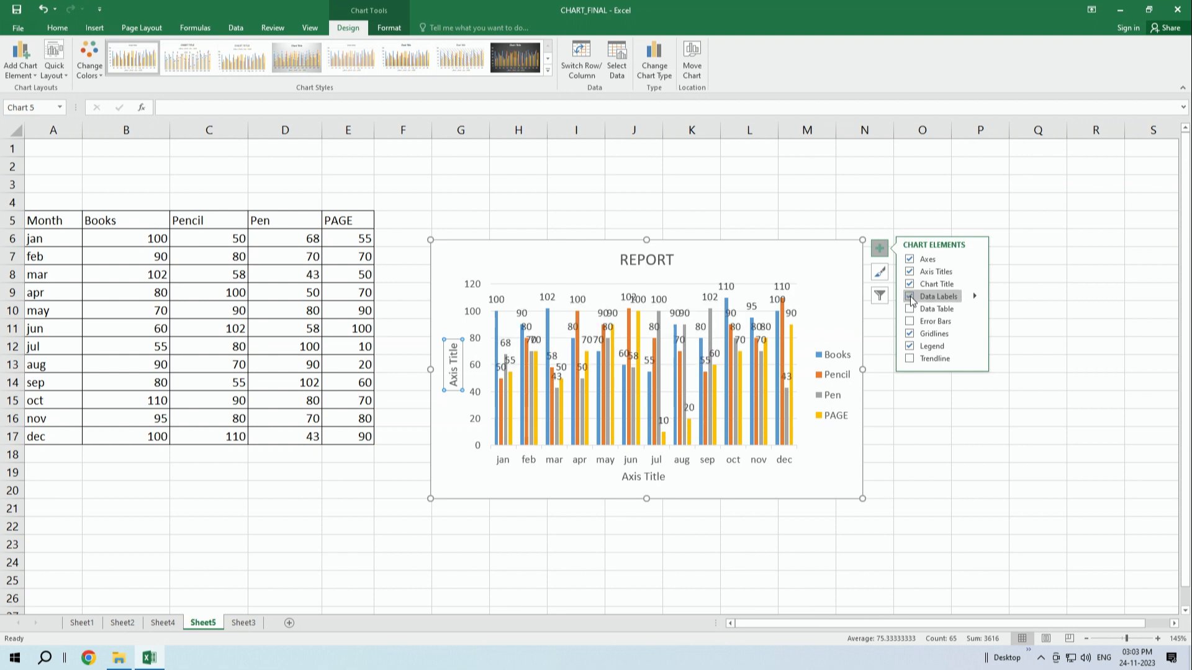
# Step: Try data labels, a data table and hidden gridlines on the REPORT chart, reverting each of these changes
pyautogui.click(910, 296)
pyautogui.click(910, 309)
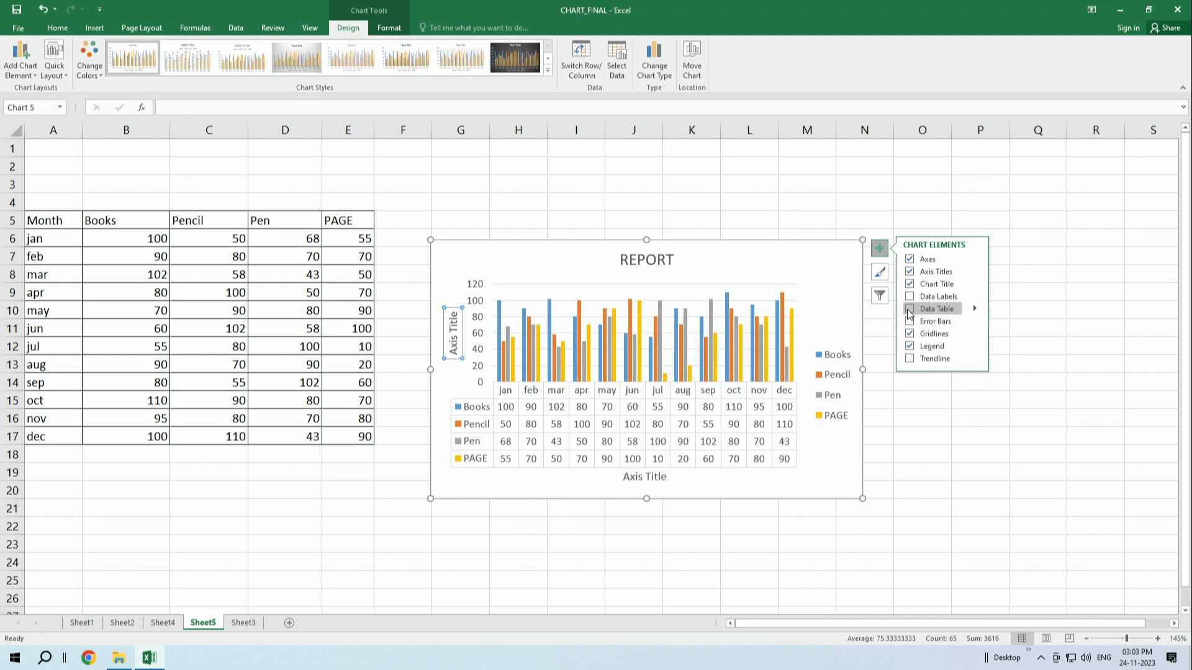
pyautogui.click(910, 309)
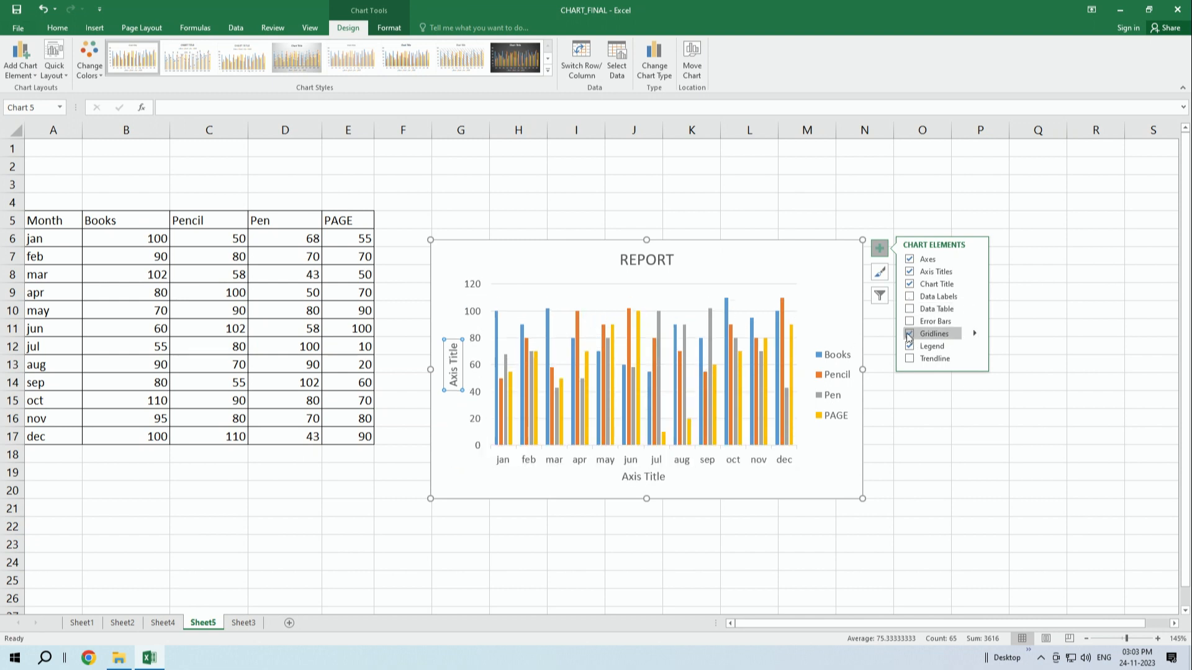
pyautogui.click(909, 334)
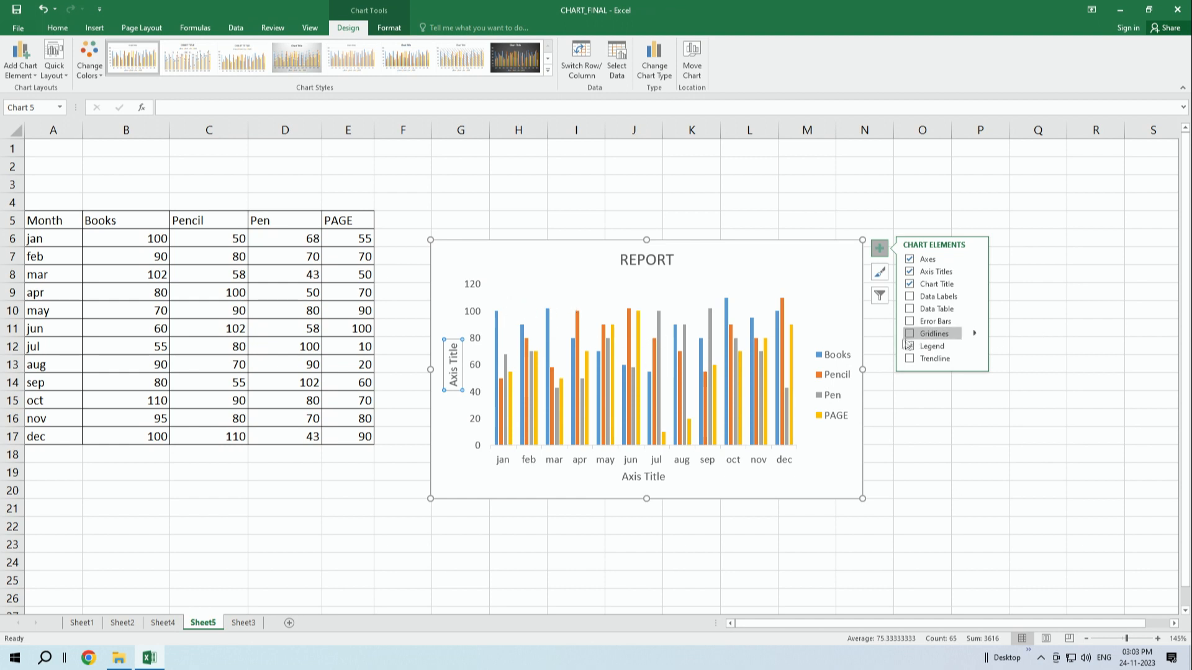
pyautogui.click(910, 334)
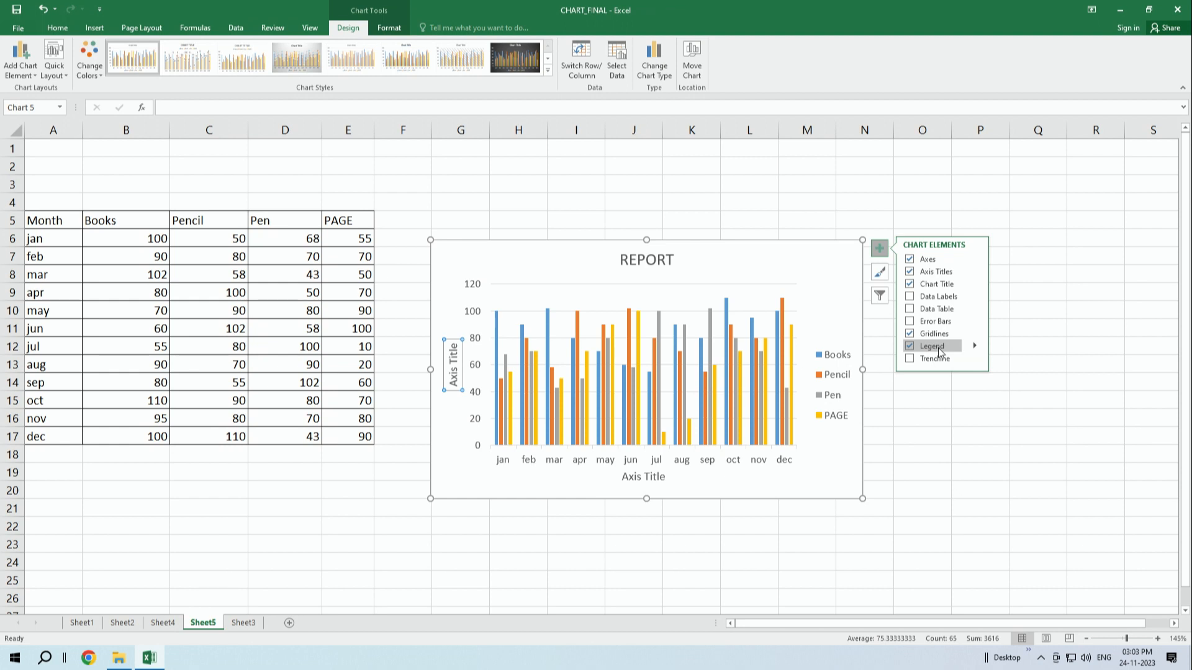
pyautogui.click(557, 269)
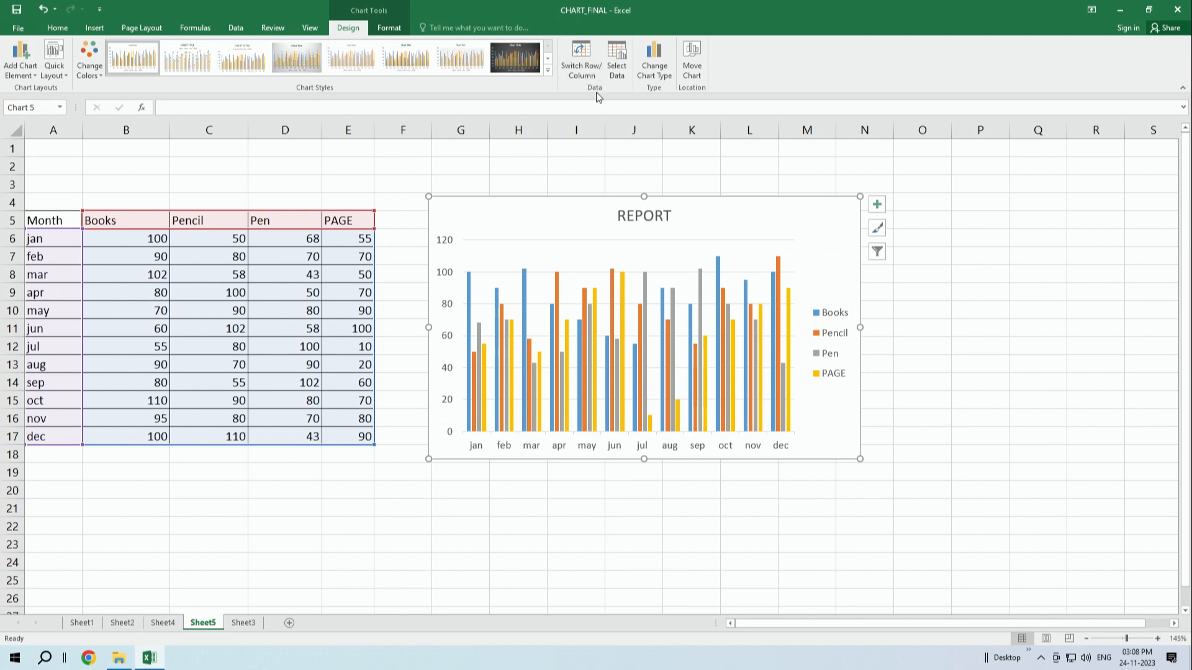
# Step: Swap the REPORT chart's rows and columns, and swap them back to months along the horizontal axis
pyautogui.click(582, 59)
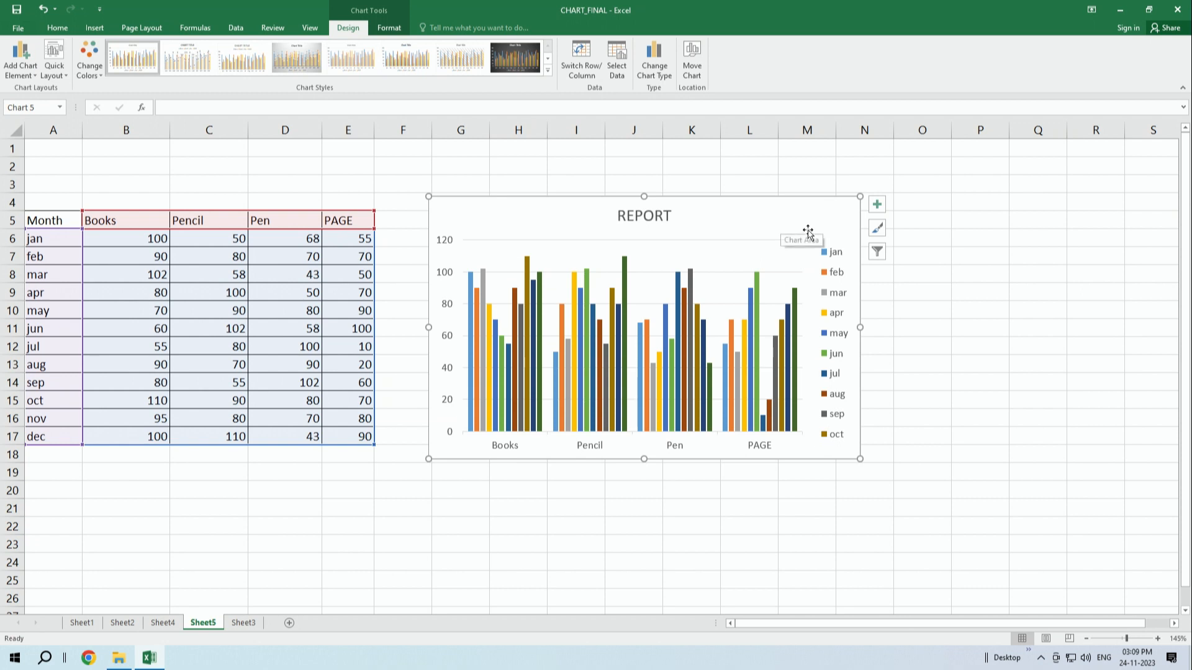
pyautogui.click(584, 75)
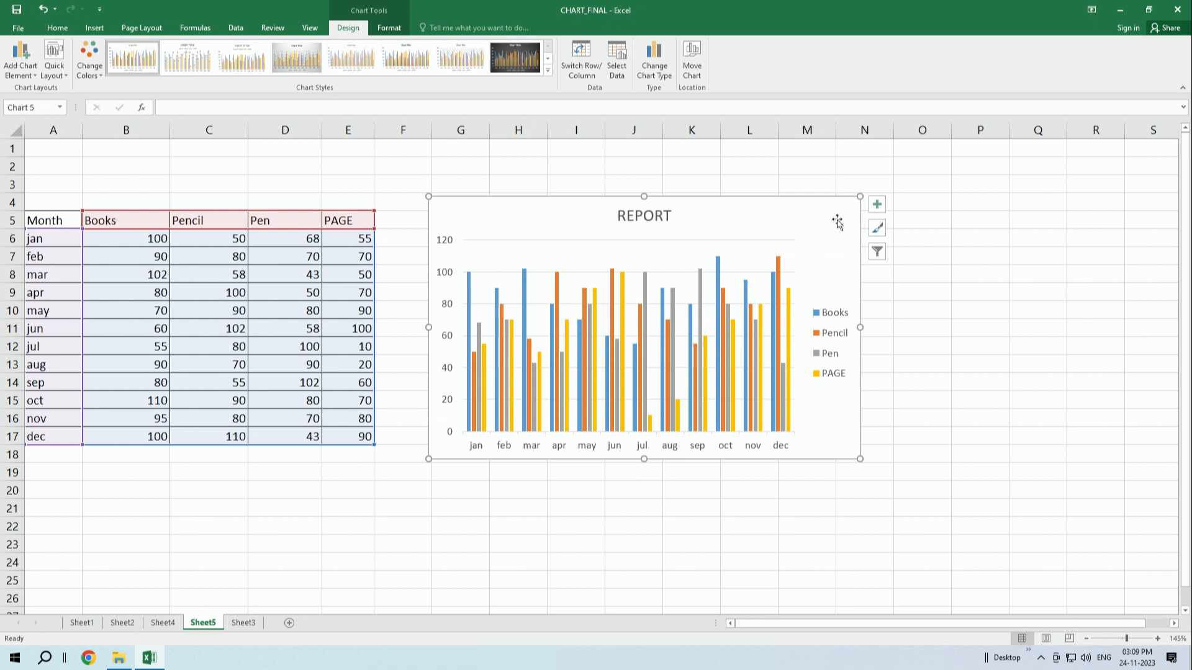
# Step: Add a trendline based on the Pencil series to the REPORT chart
pyautogui.click(879, 207)
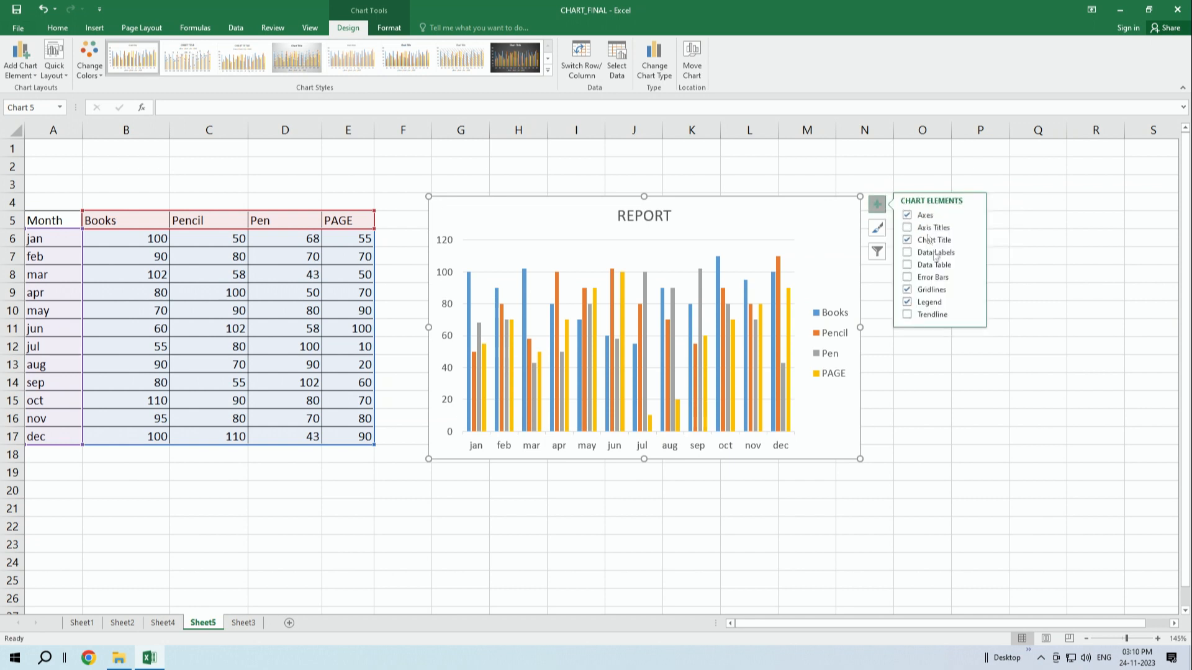
pyautogui.click(907, 315)
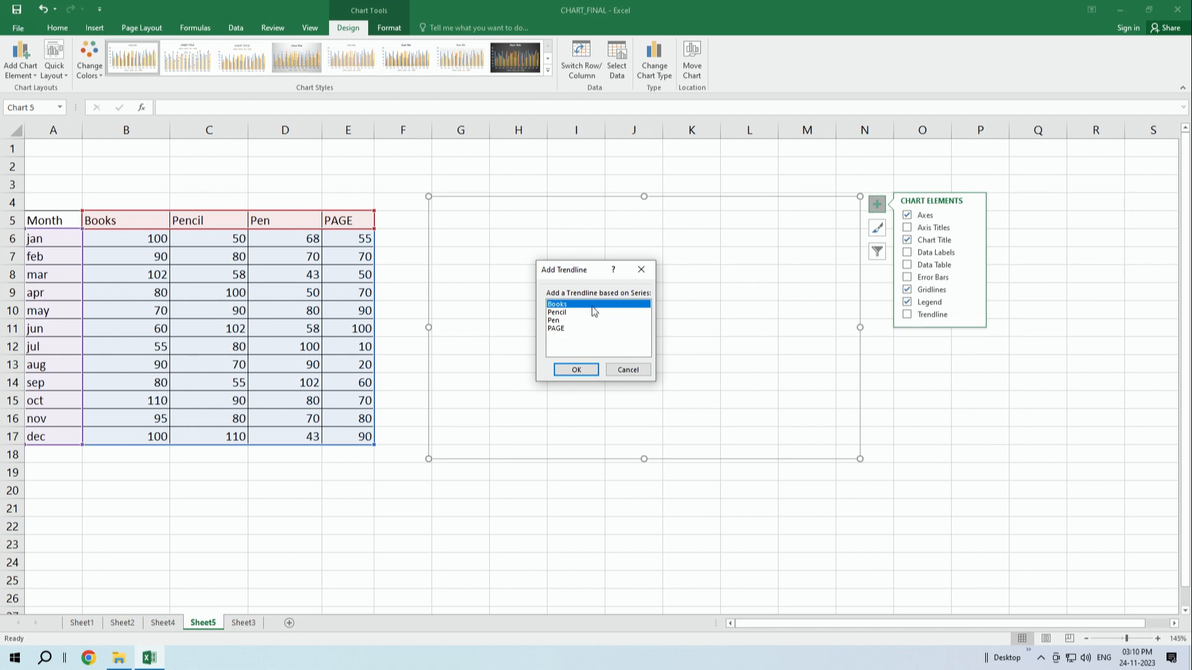
pyautogui.click(560, 320)
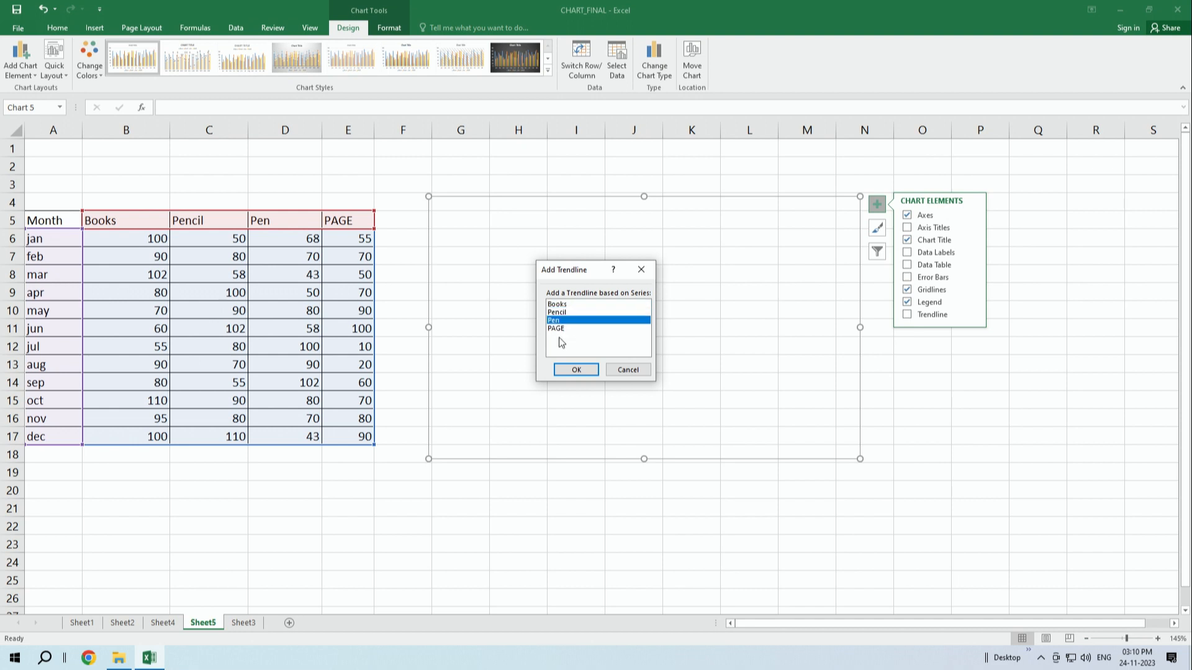
pyautogui.click(561, 329)
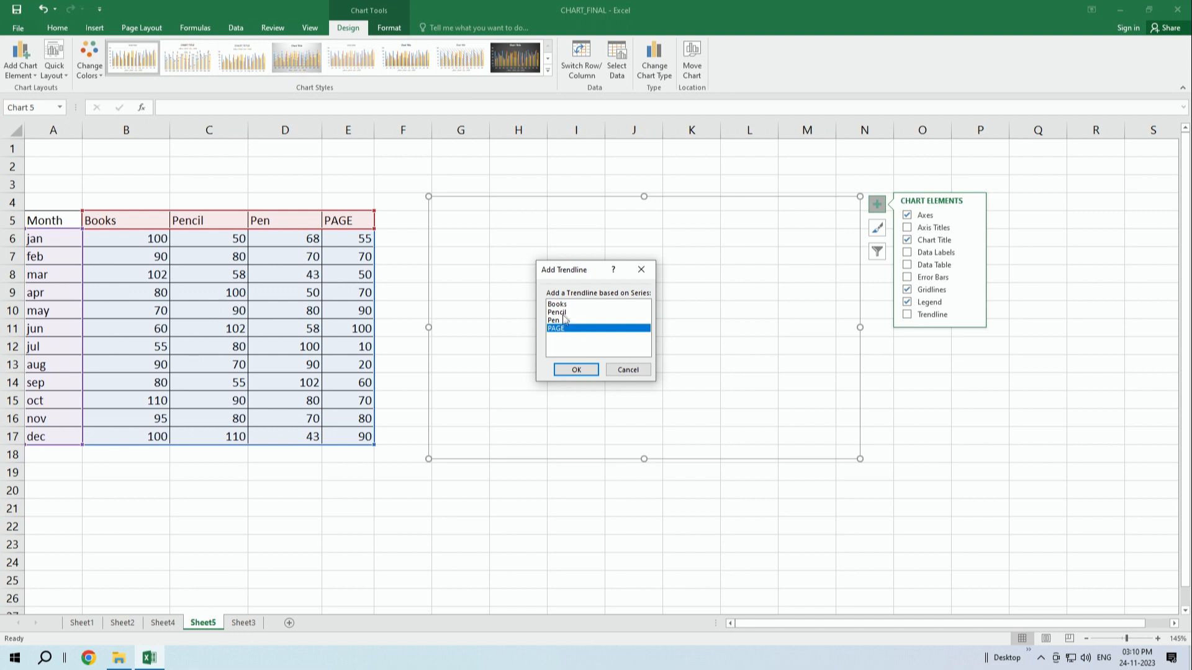
pyautogui.click(566, 314)
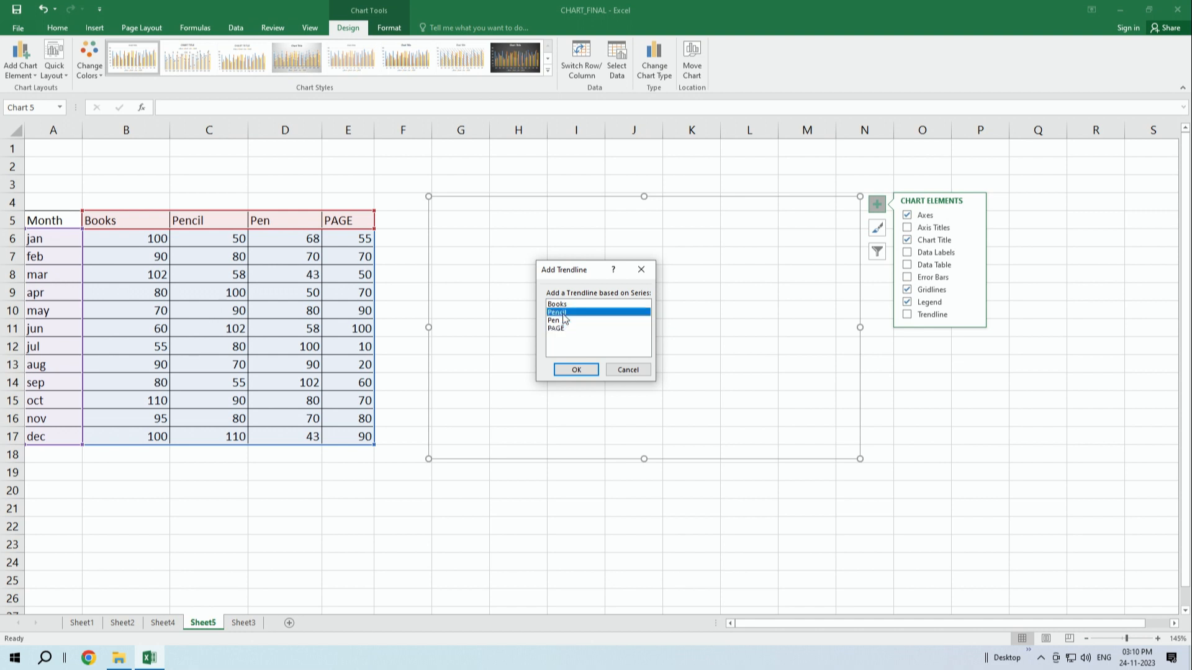
pyautogui.click(573, 371)
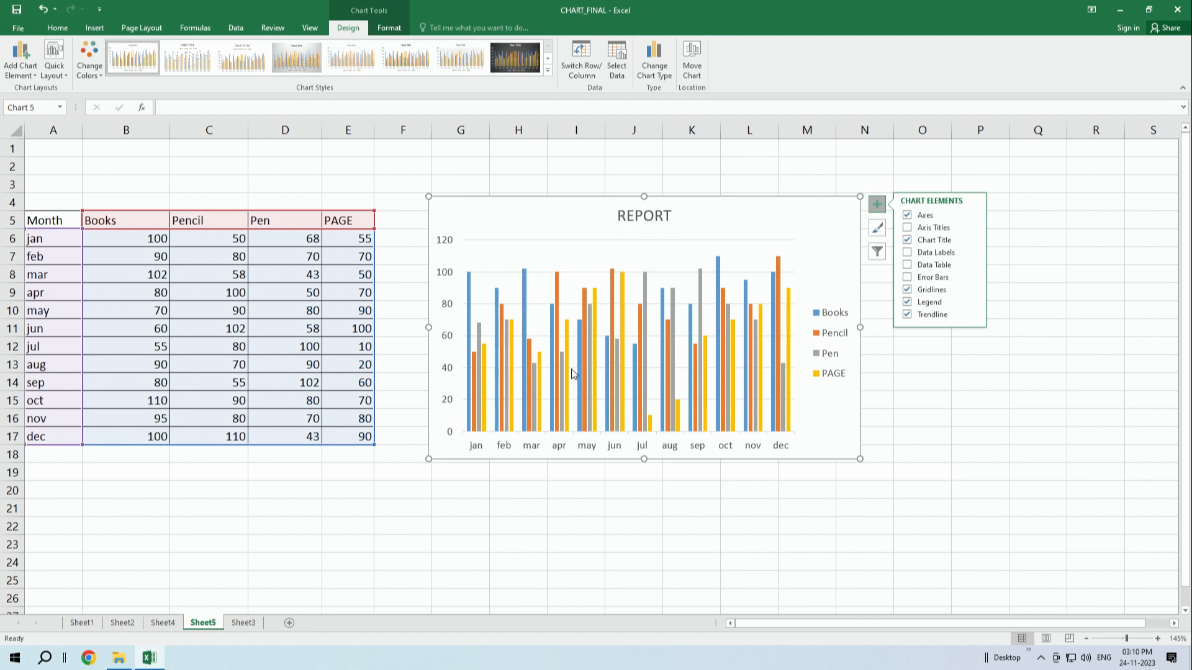
# Step: Enlarge the REPORT chart down to about row 21 and across to column O, and select its Pencil trendline
pyautogui.moveTo(644, 459); pyautogui.dragTo(650, 519)
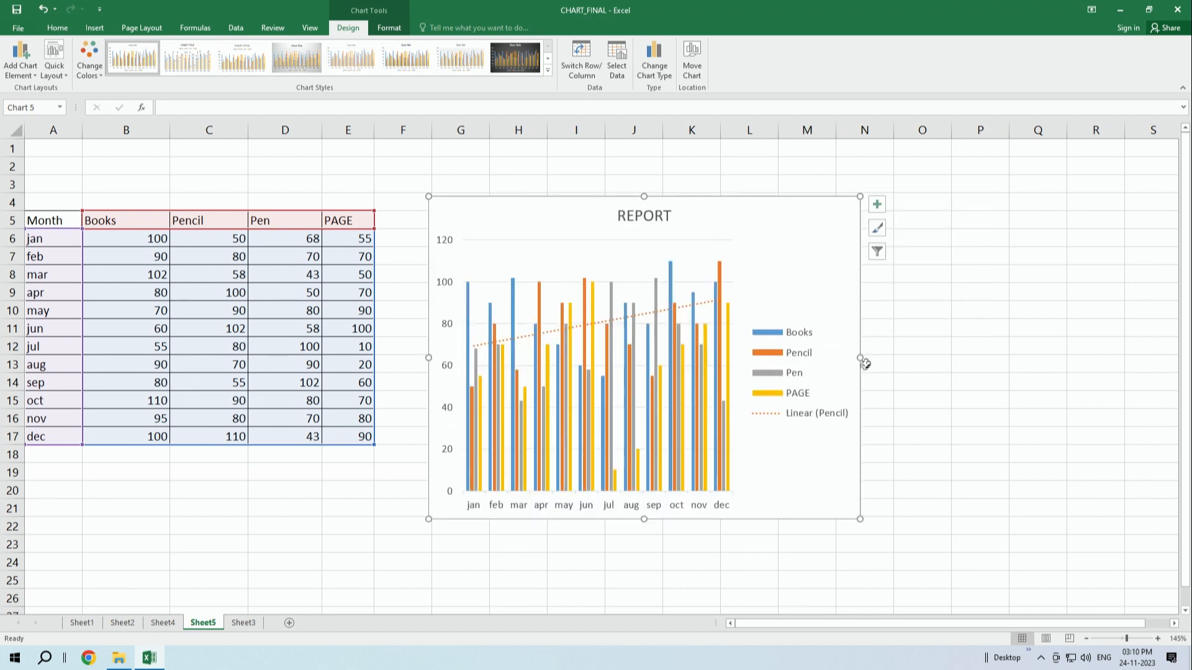
pyautogui.moveTo(863, 360); pyautogui.dragTo(944, 358)
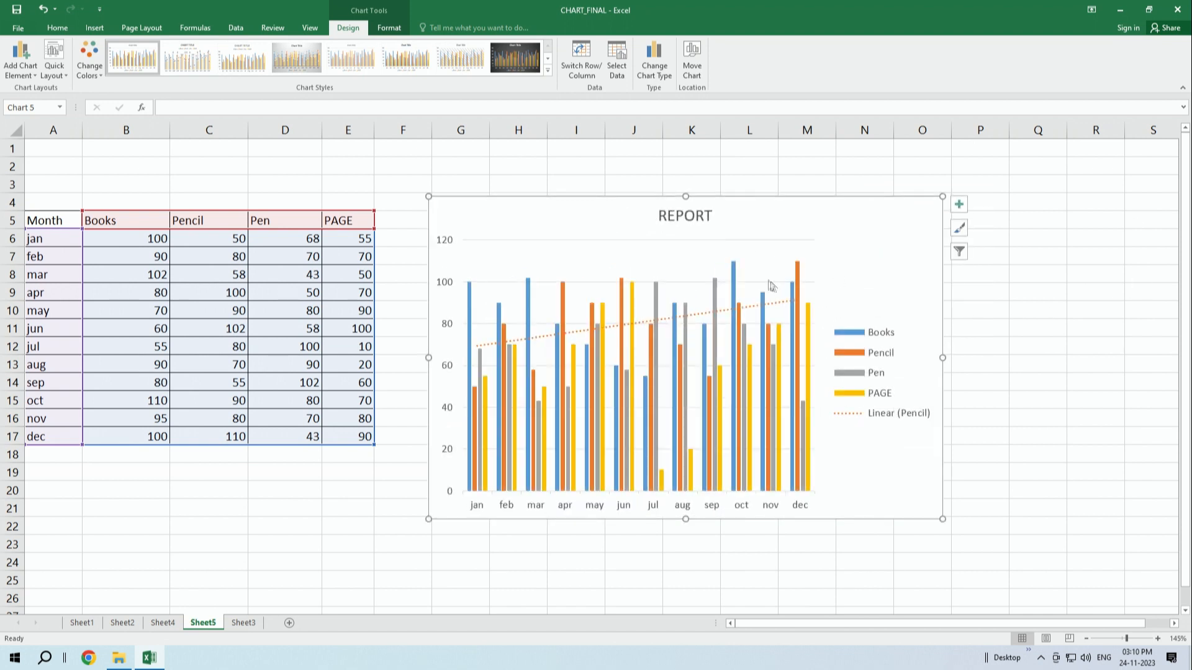
pyautogui.click(721, 312)
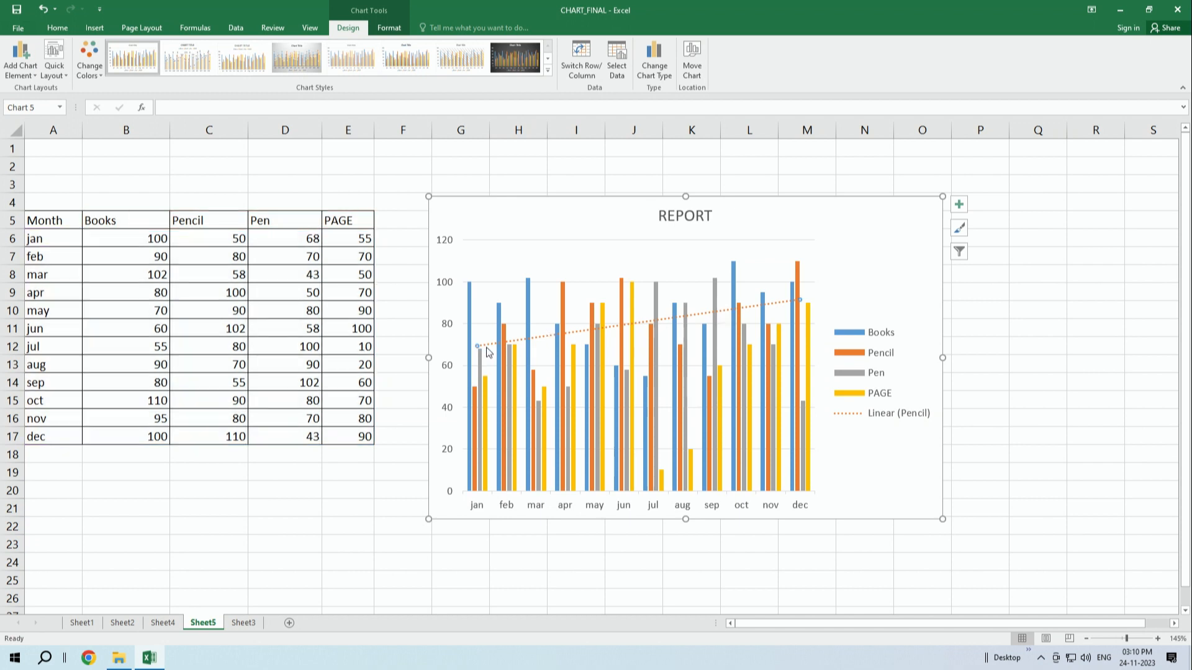
# Step: Remove the Pencil trendline from the REPORT chart and add one based on the Pen series instead
pyautogui.click(959, 204)
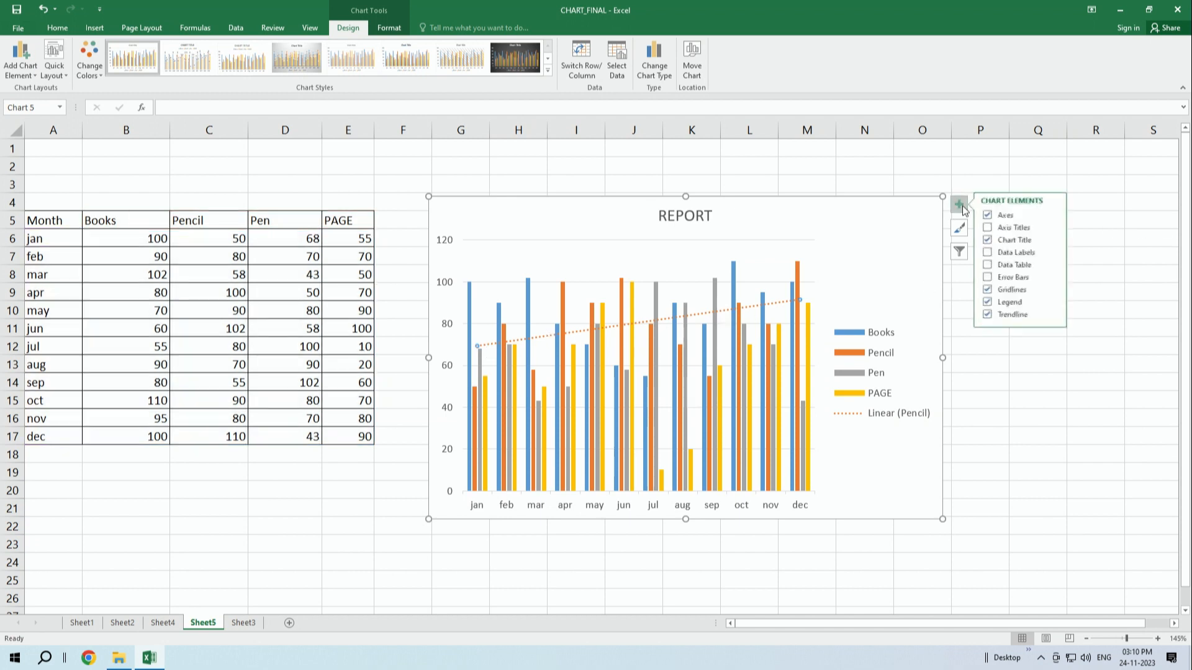
pyautogui.click(1011, 315)
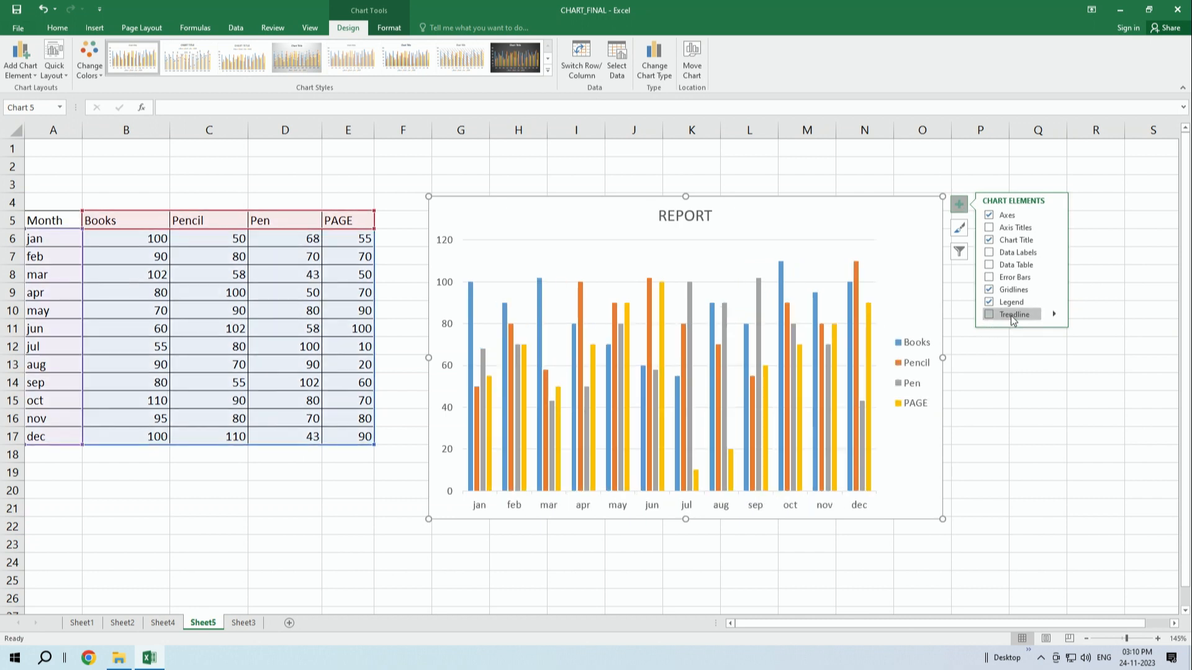
pyautogui.moveTo(1057, 319)
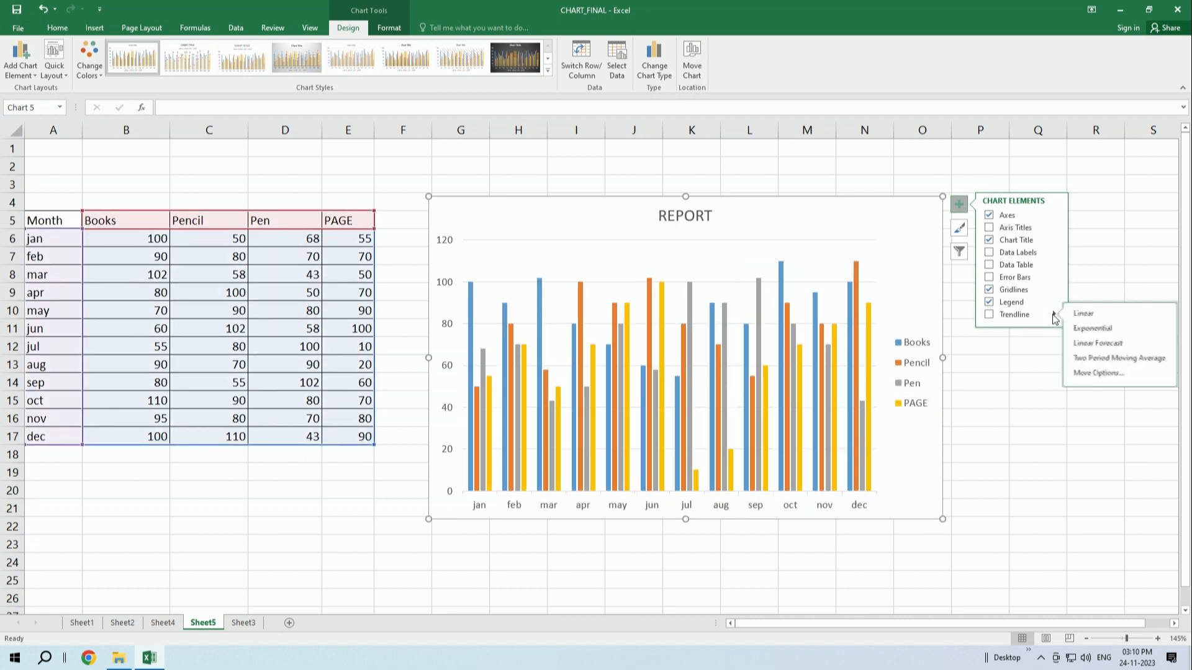
pyautogui.click(1017, 317)
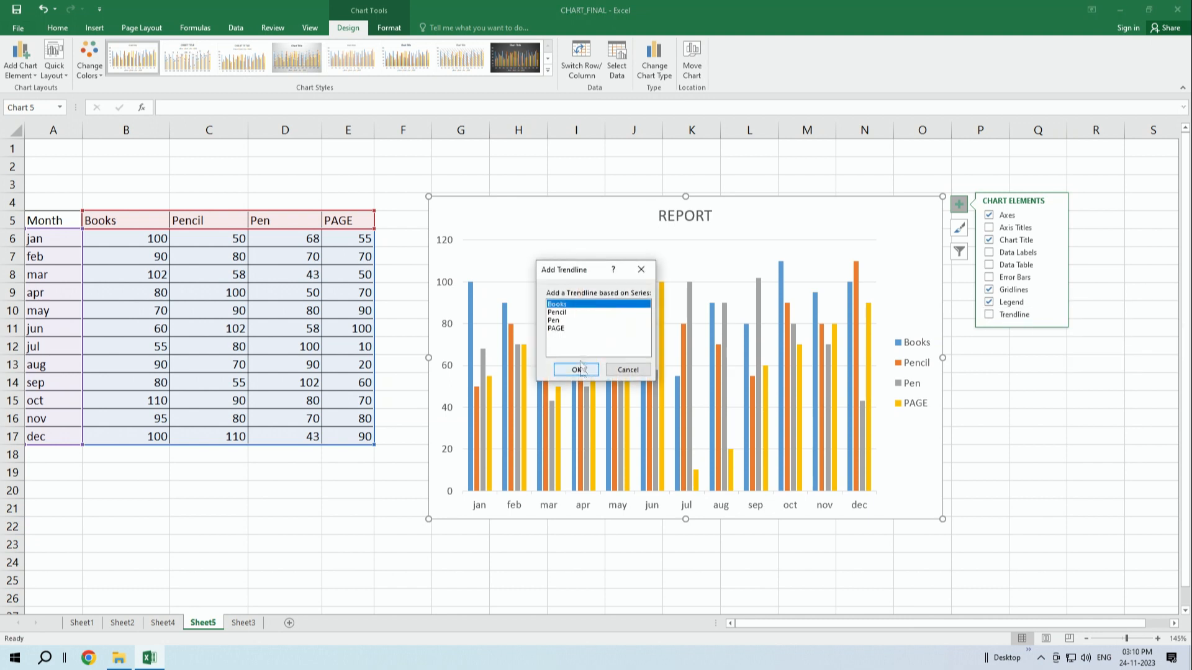
pyautogui.click(559, 324)
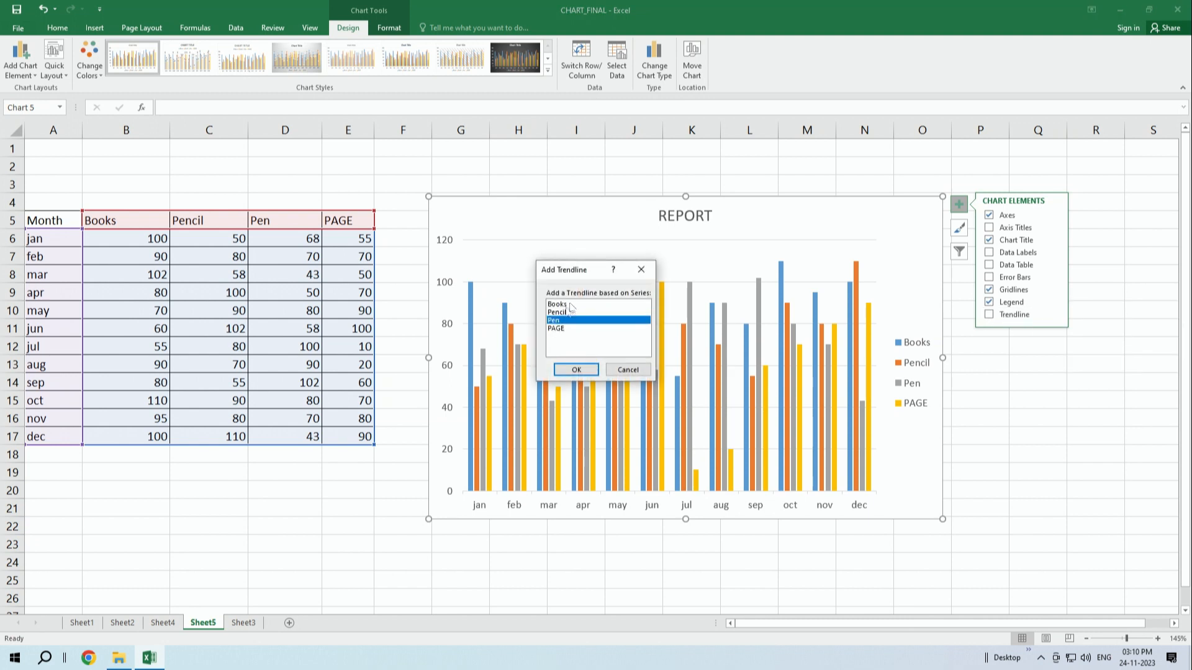
pyautogui.click(575, 371)
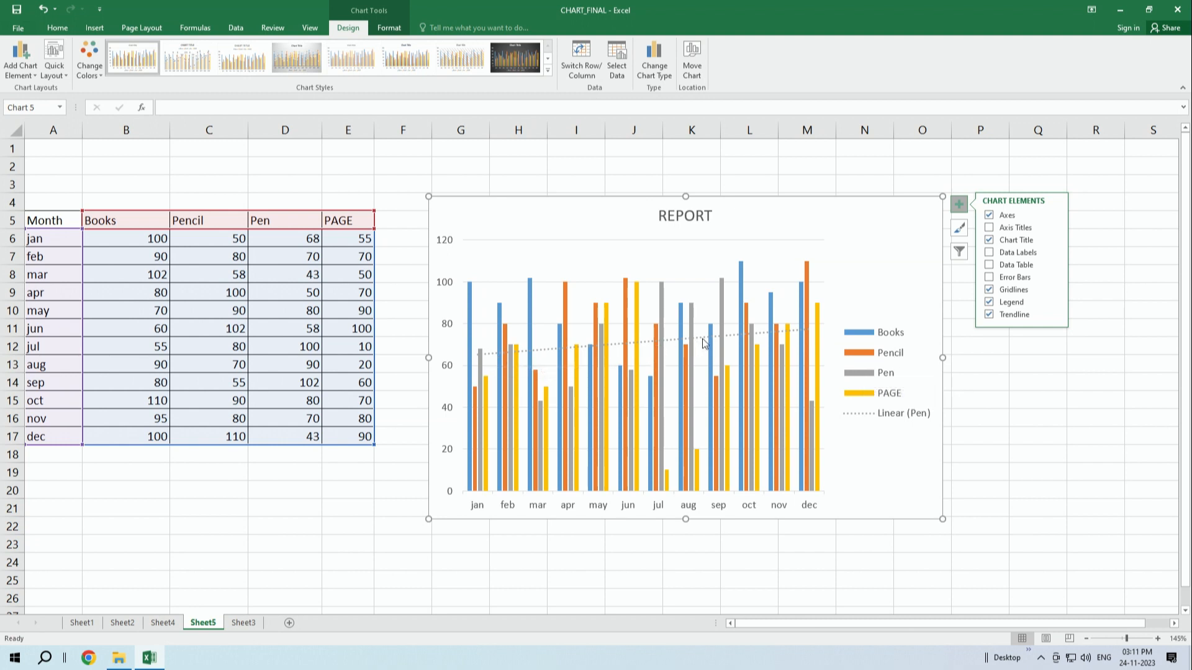
# Step: Replace the Pen trendline with one based on the Books series, and select the new trendline
pyautogui.click(1026, 316)
pyautogui.click(1033, 318)
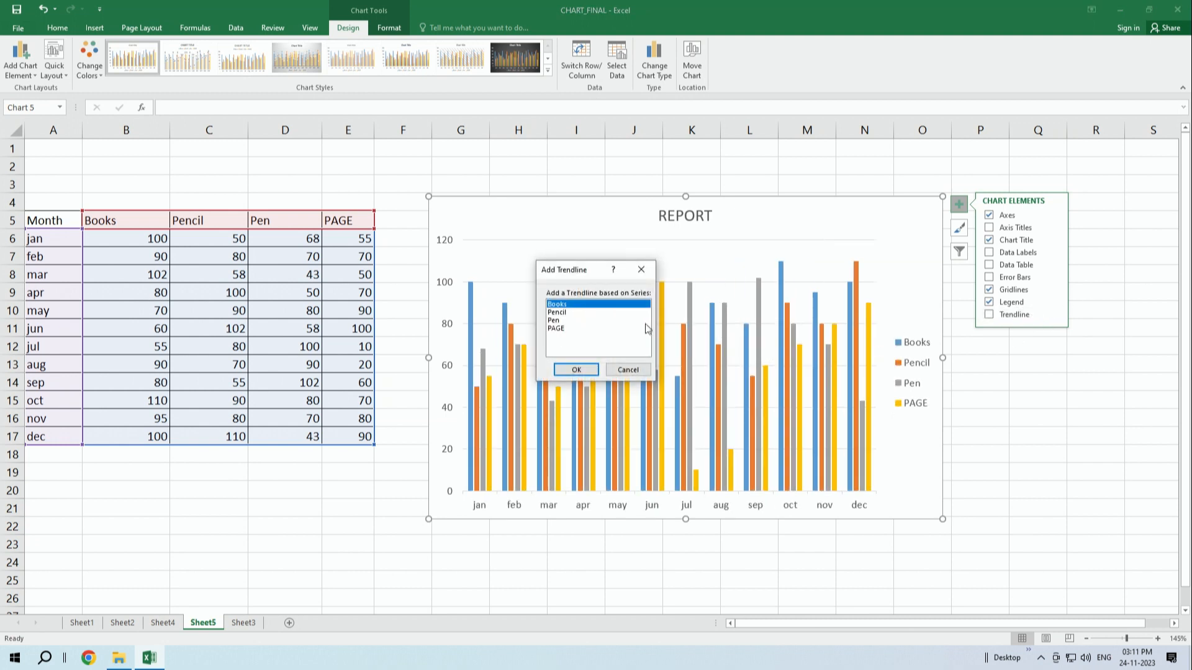
pyautogui.click(561, 322)
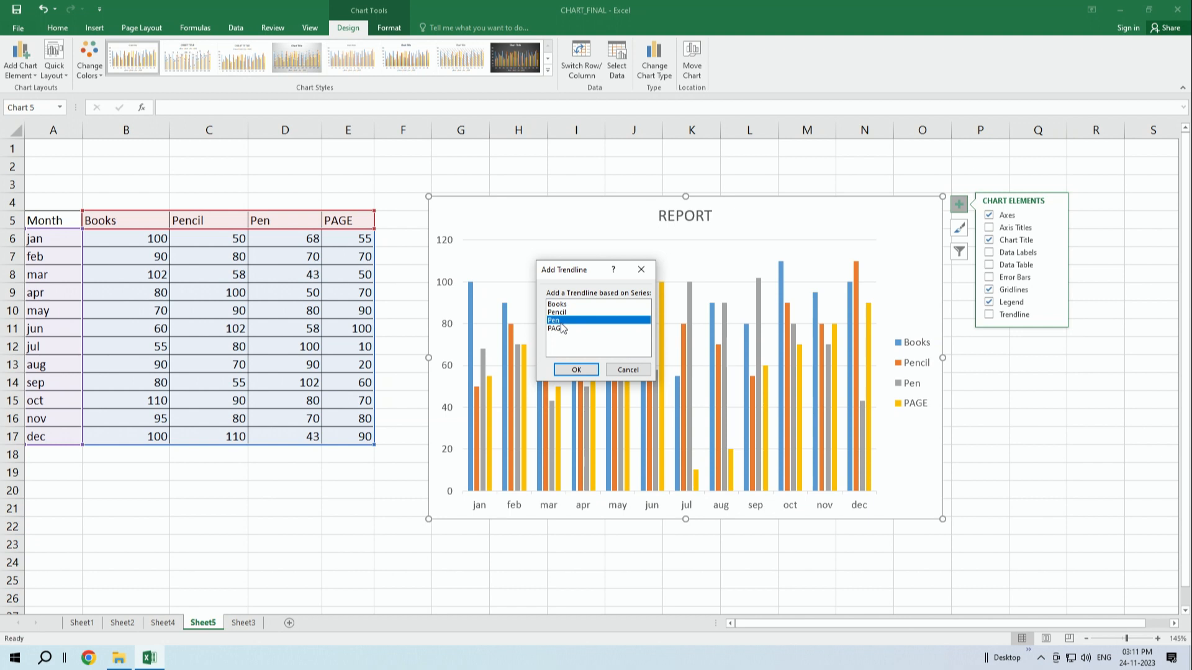
pyautogui.click(562, 312)
pyautogui.click(562, 305)
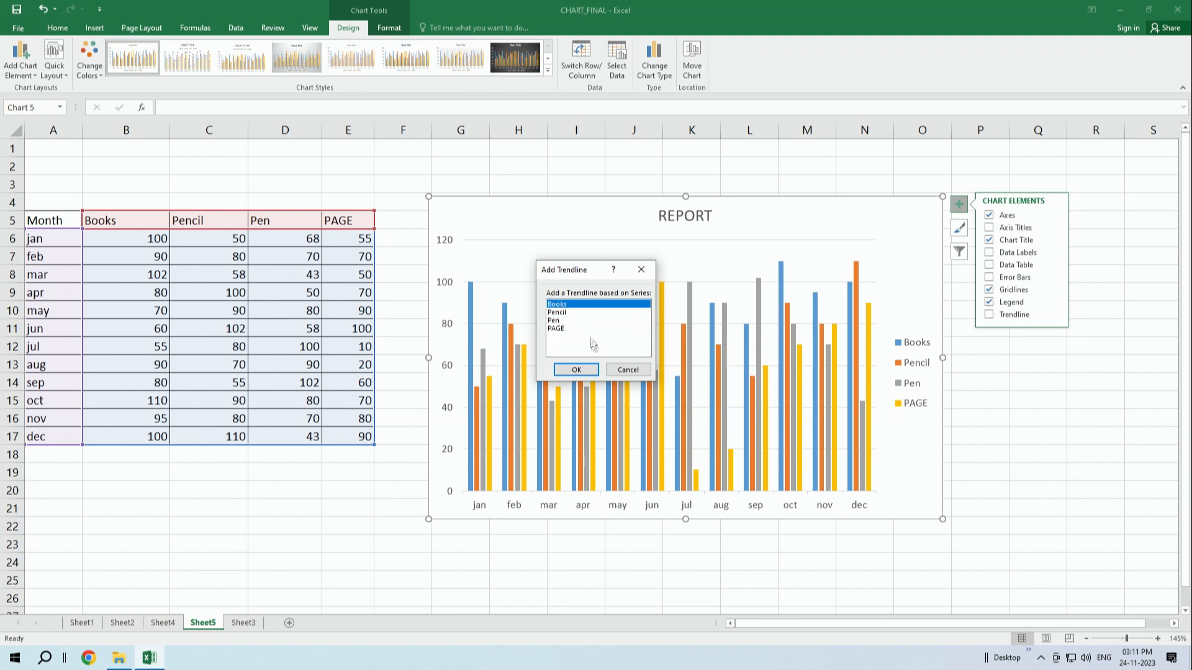
pyautogui.click(577, 371)
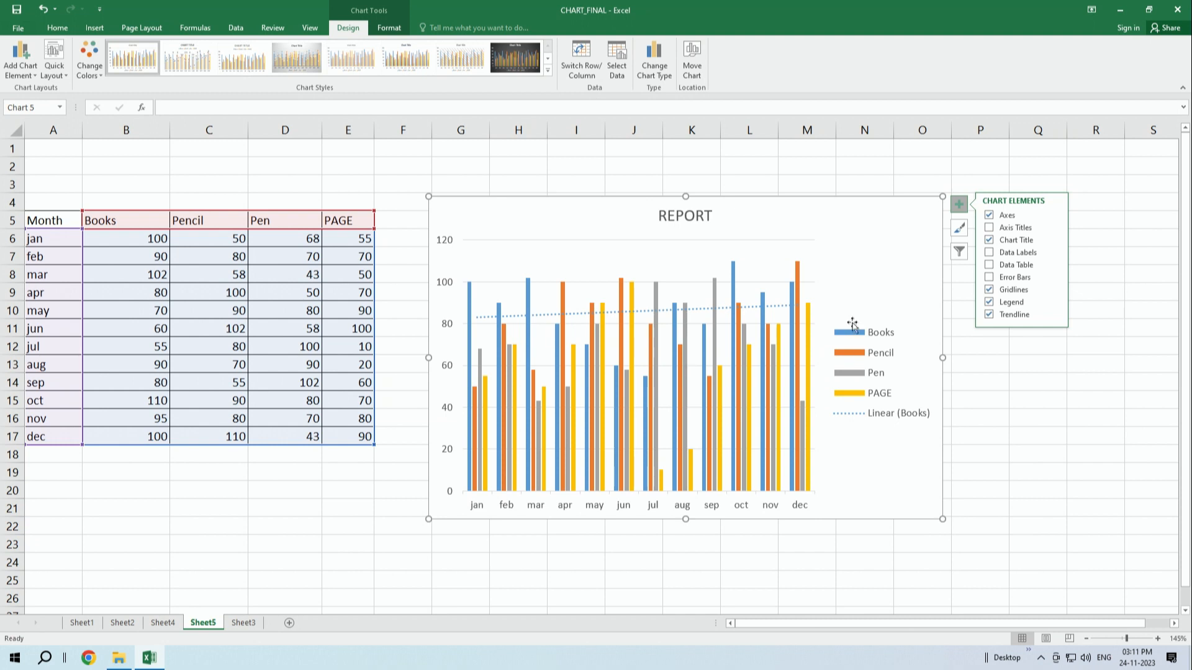
pyautogui.click(487, 318)
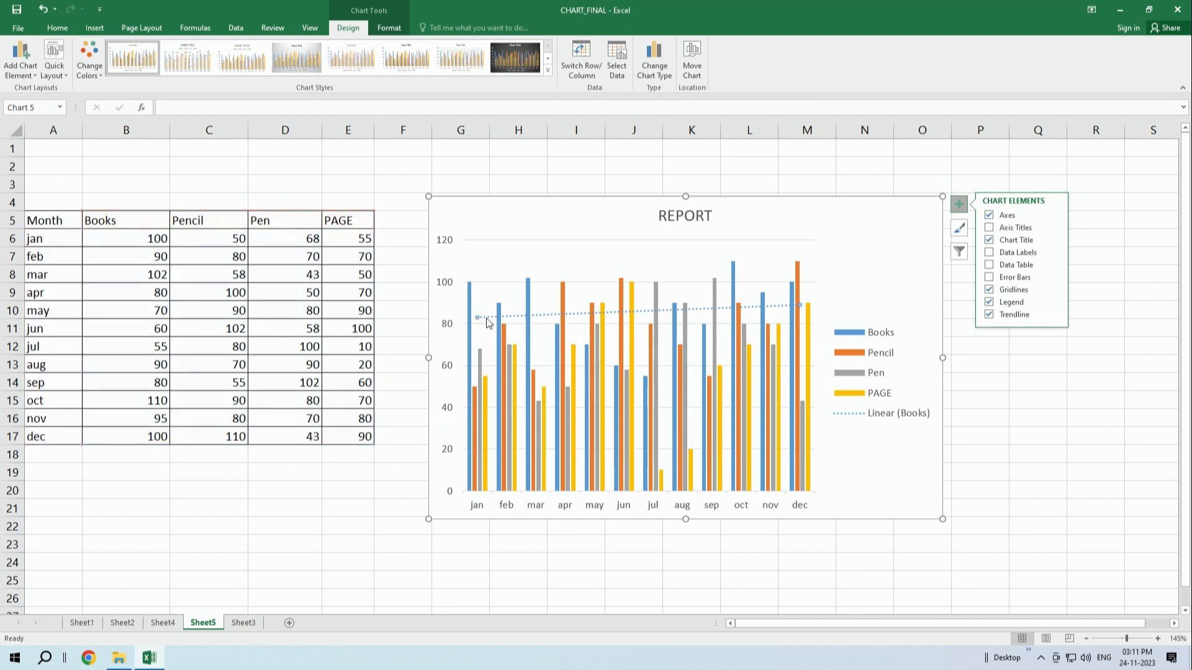